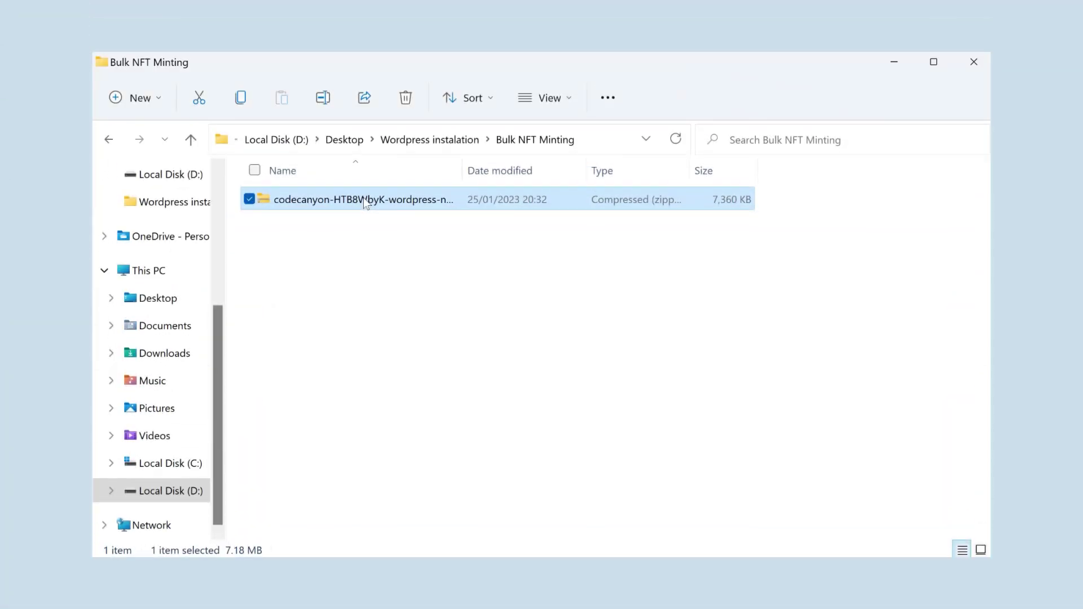
- Extract the codecanyon zip to the suggested folder and open the plugin folder inside wpnbm_package
right_click(364, 199)
left_click(417, 339)
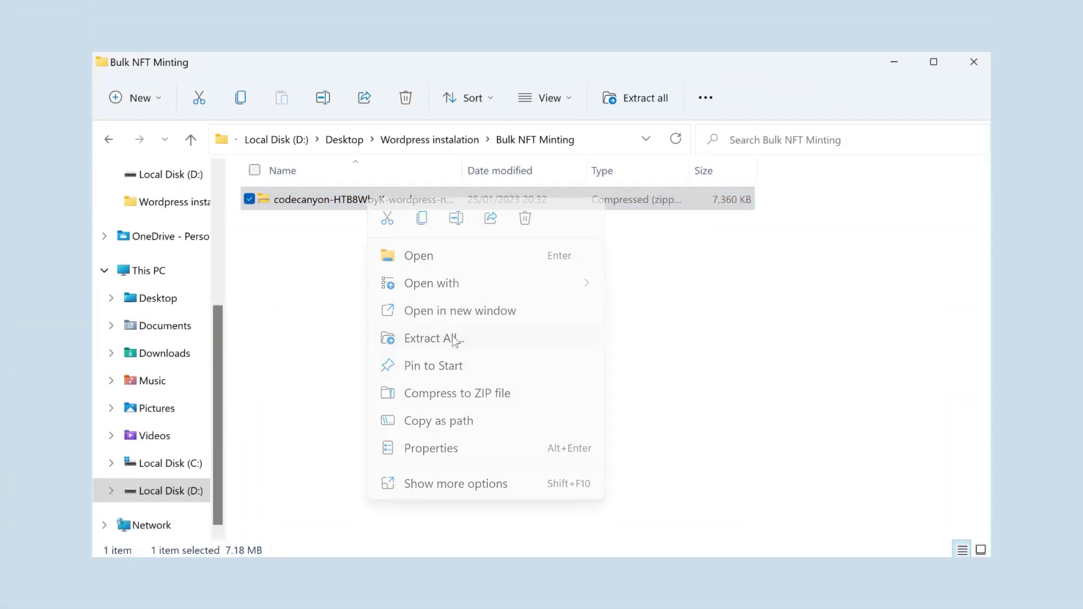
left_click(697, 490)
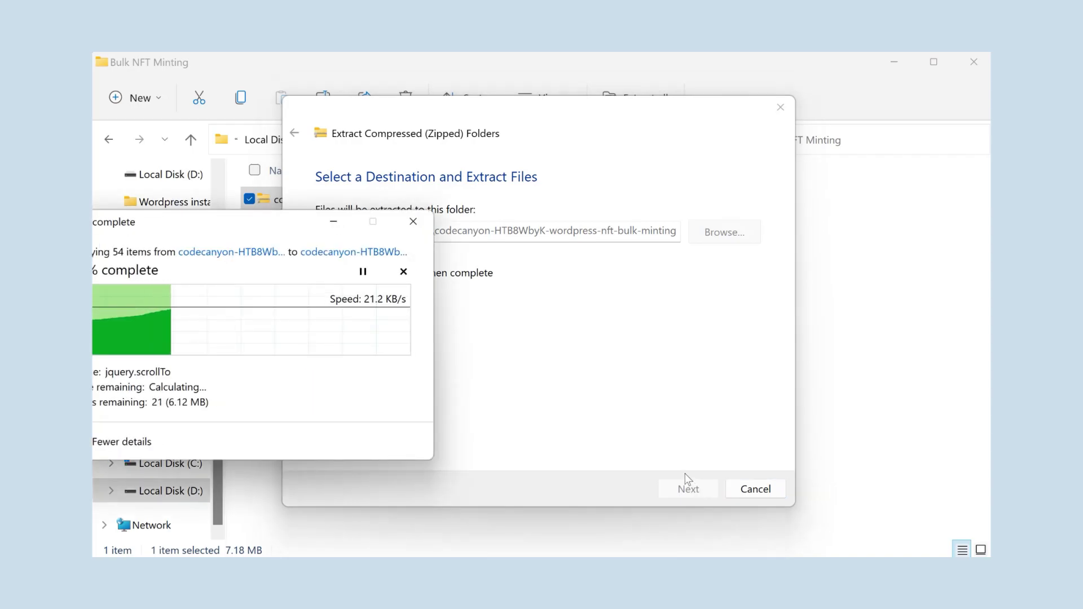
left_click_drag(585, 92, 570, 75)
double_click(355, 203)
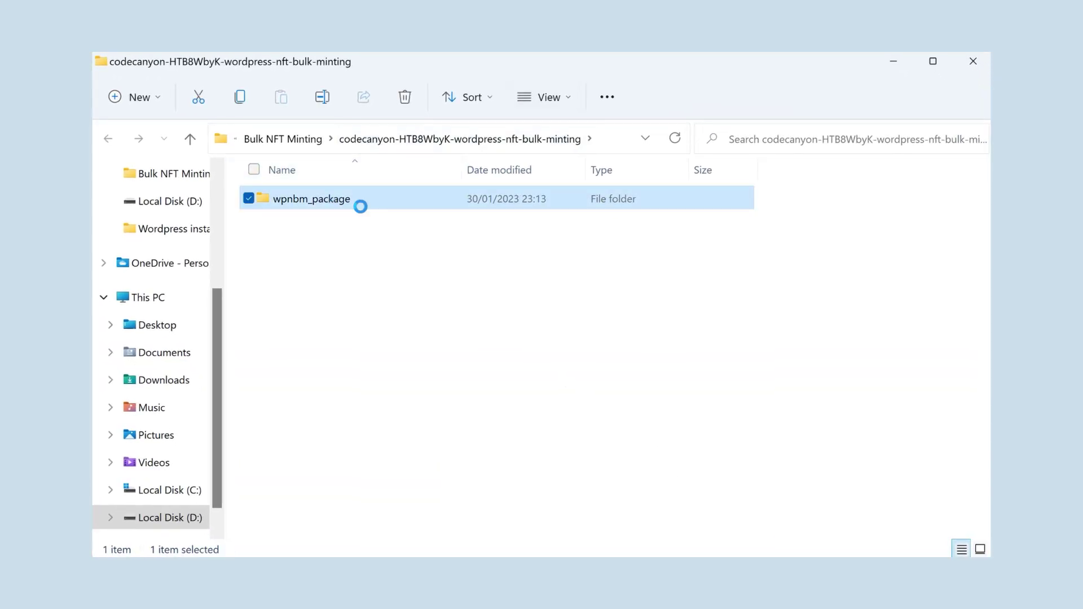
double_click(331, 254)
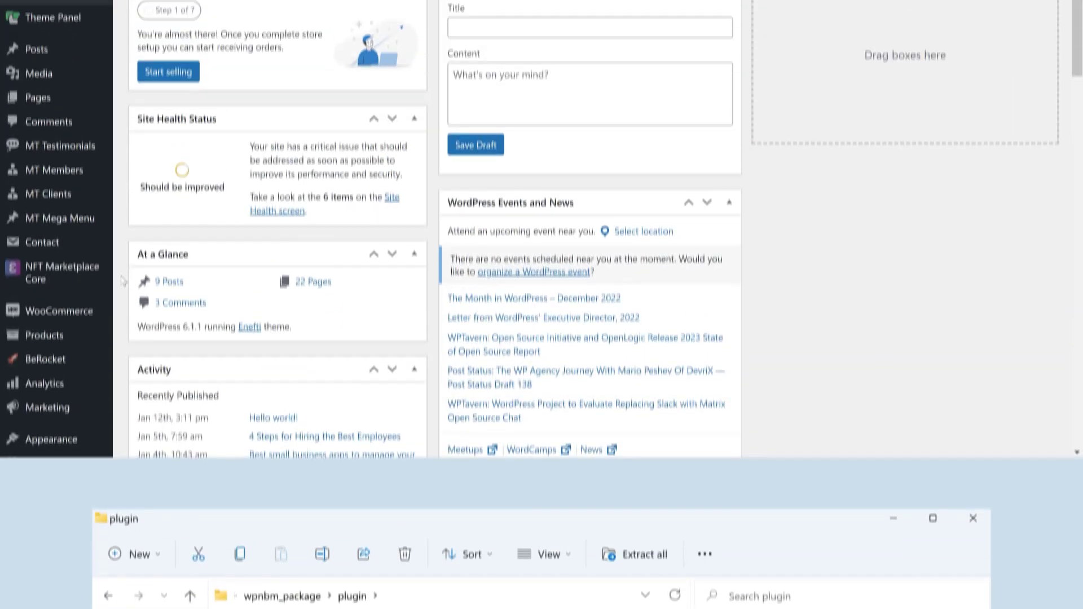
- Upload wpnbm.zip through Plugins > Add New > Upload Plugin, install it and activate it
scroll(47, 362, "down", 3)
mouse_move(47, 363)
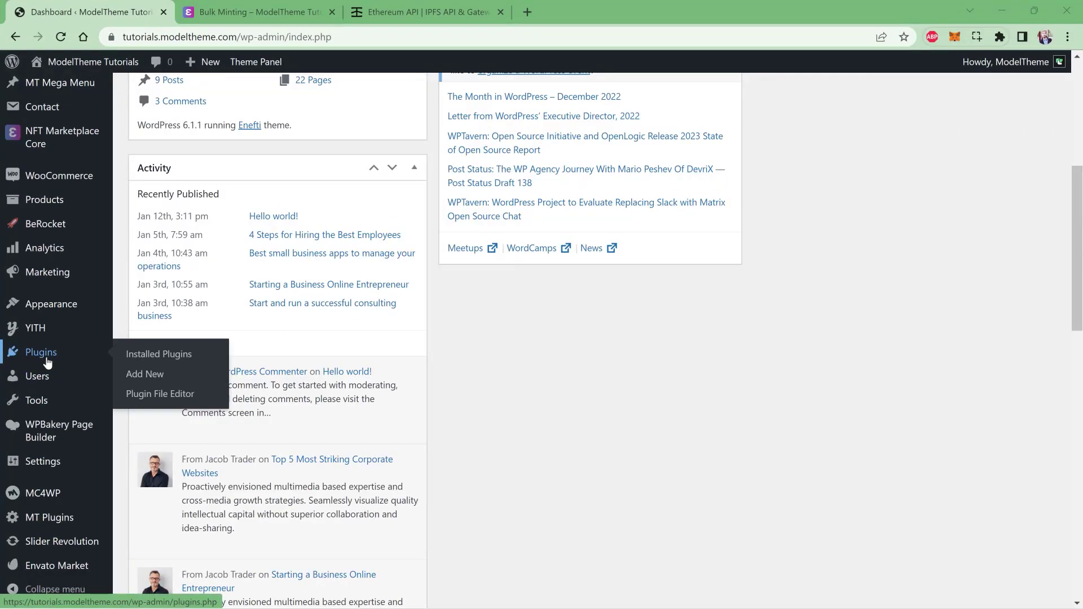
left_click(145, 374)
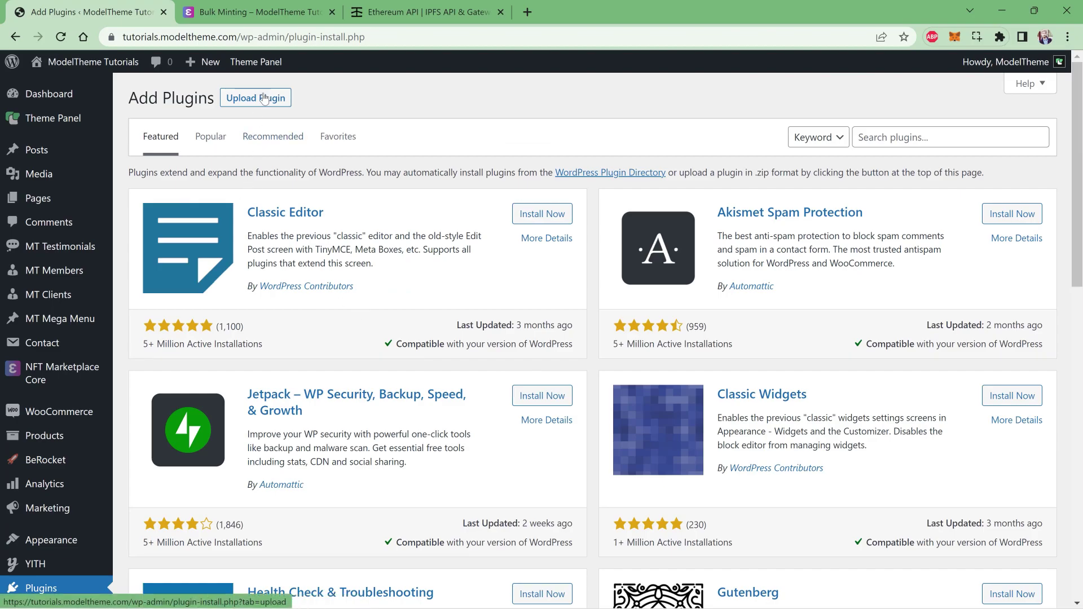
left_click(261, 98)
left_click(500, 225)
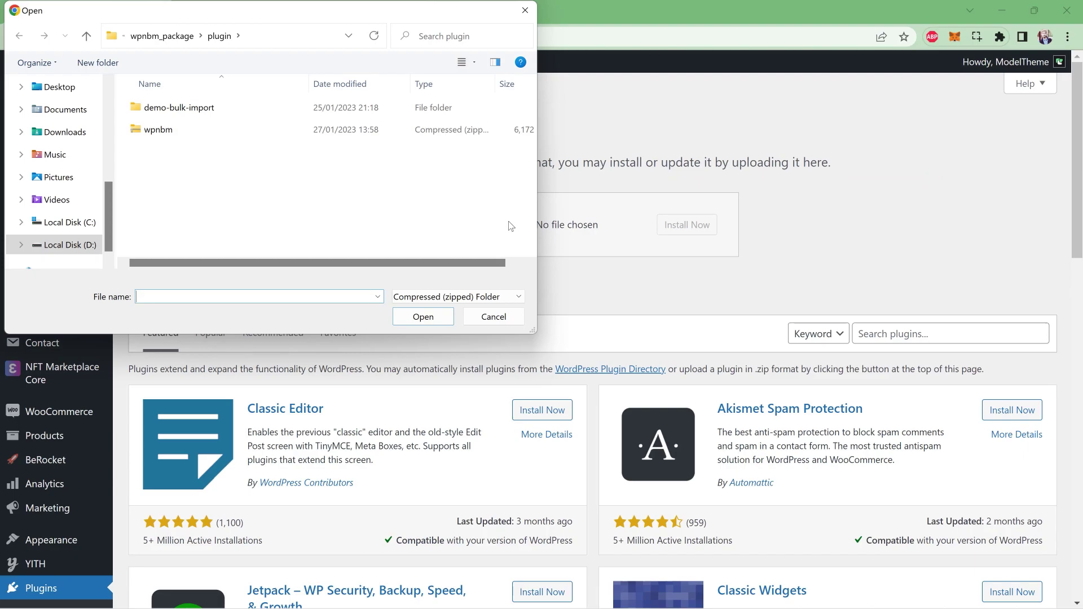
left_click(161, 134)
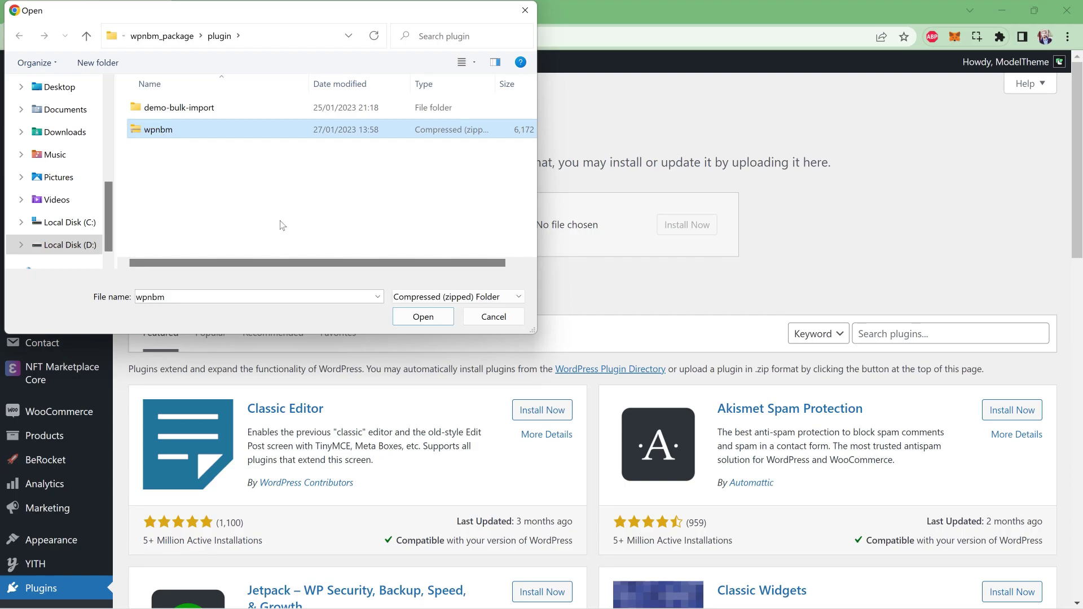
left_click(401, 317)
left_click(679, 234)
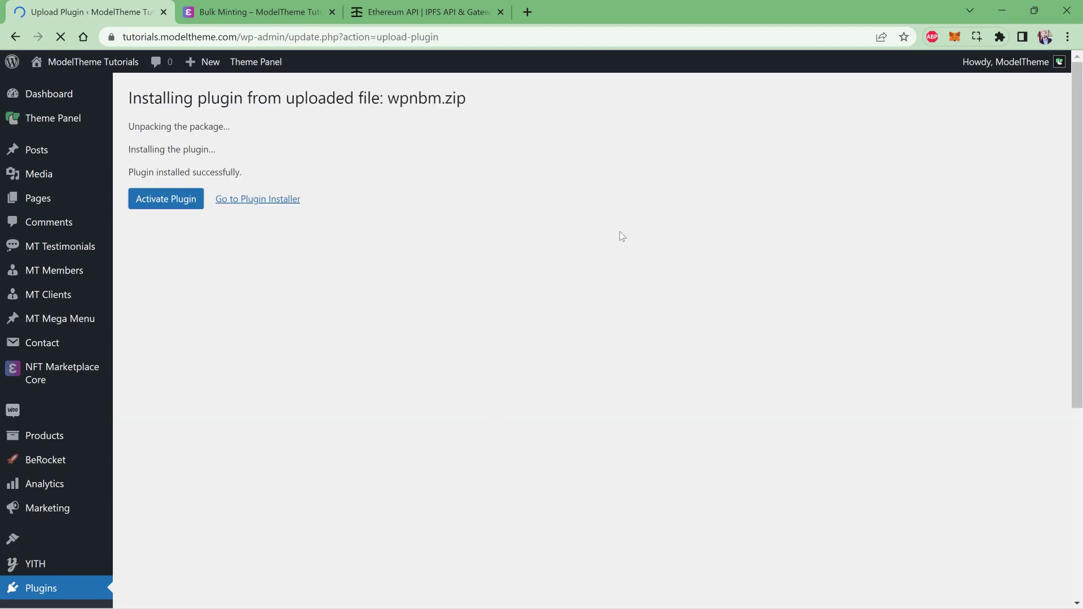
left_click(172, 200)
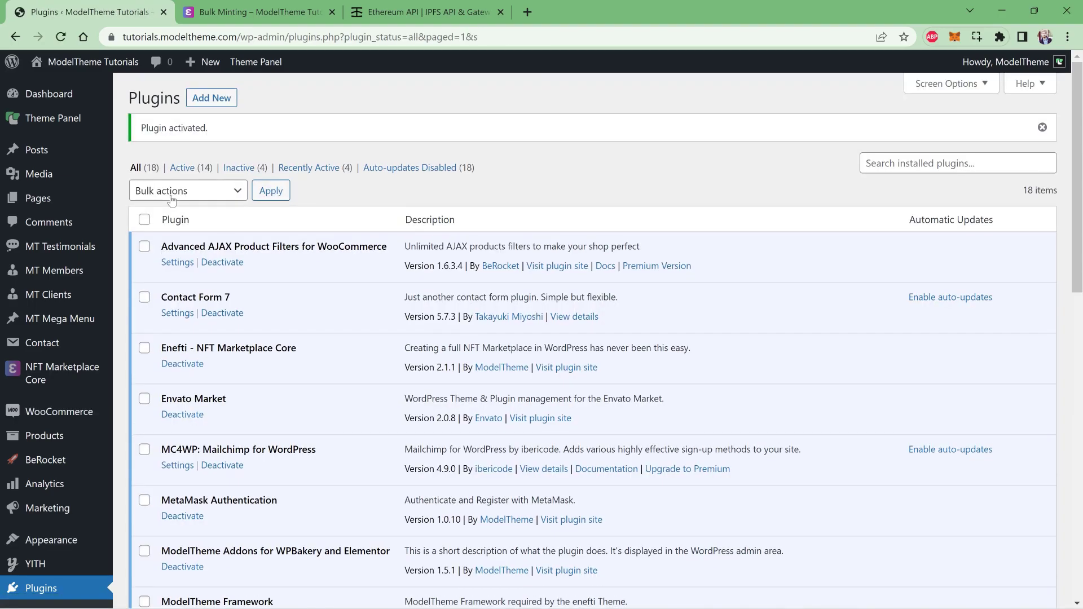
- Open NFT Bulk Minting under MT Plugins and review its API Settings and Network Settings tabs
scroll(322, 188, "down", 9)
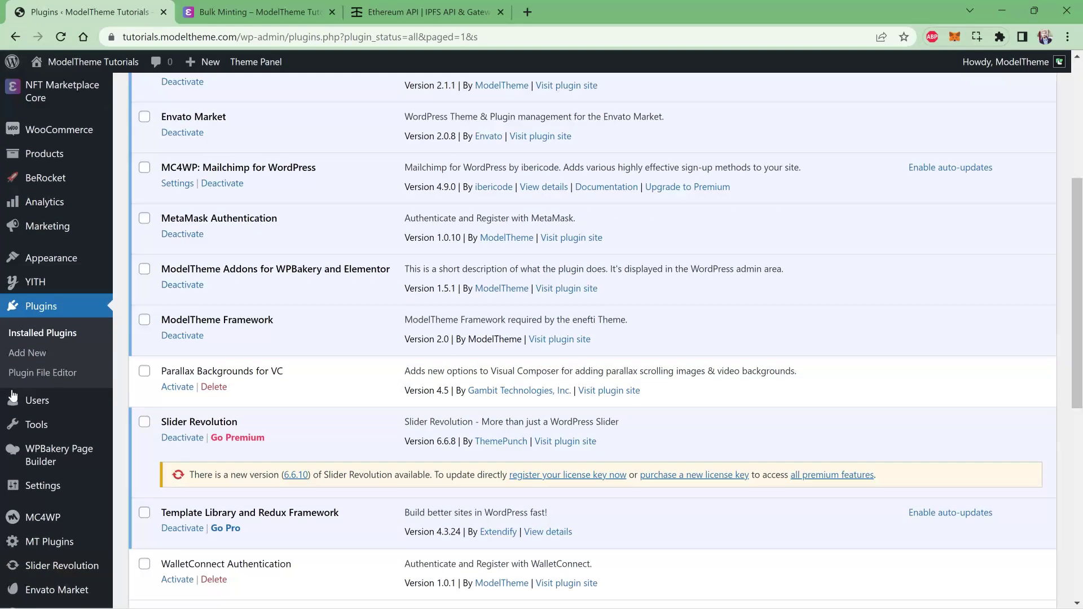
mouse_move(46, 523)
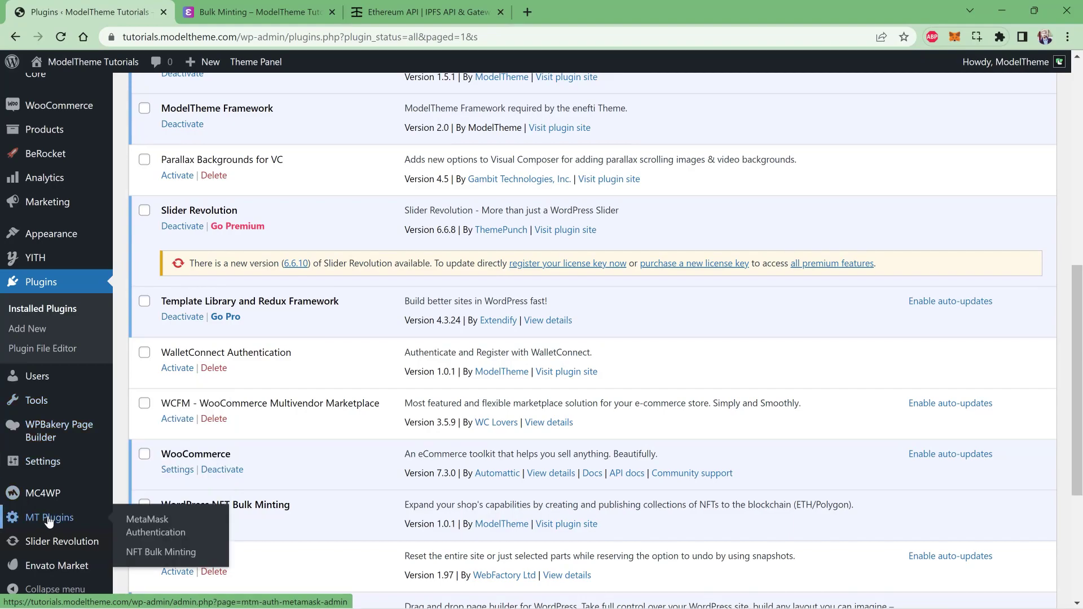
left_click(150, 556)
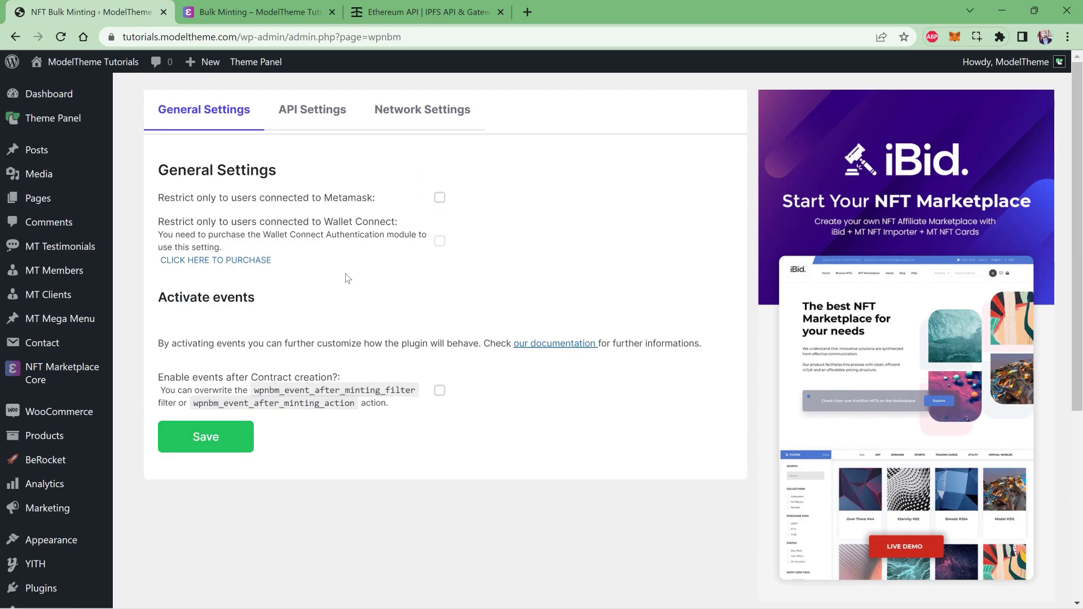
left_click(314, 119)
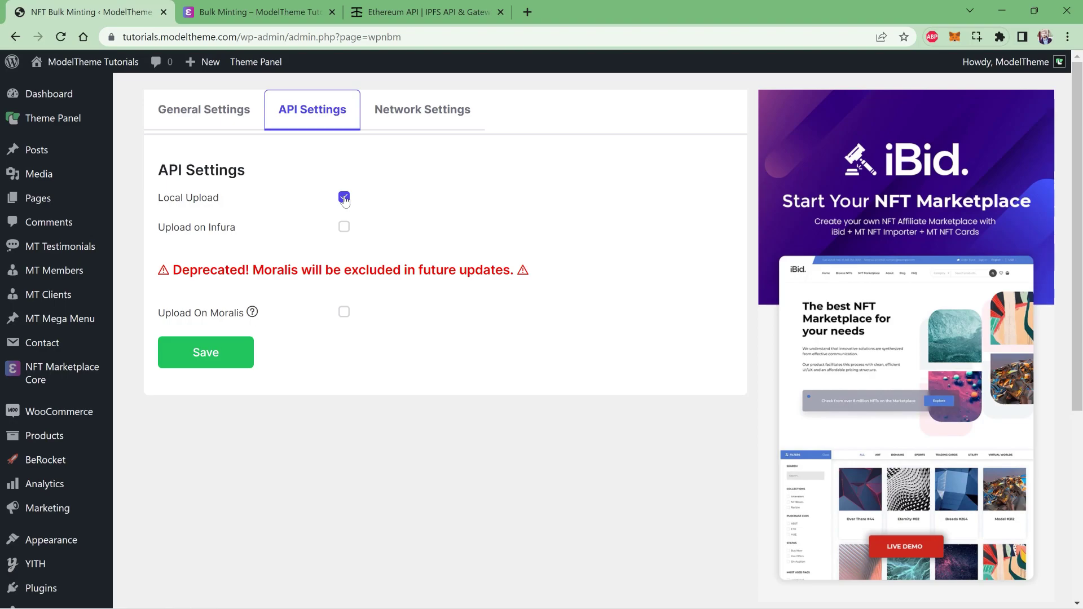
left_click(401, 127)
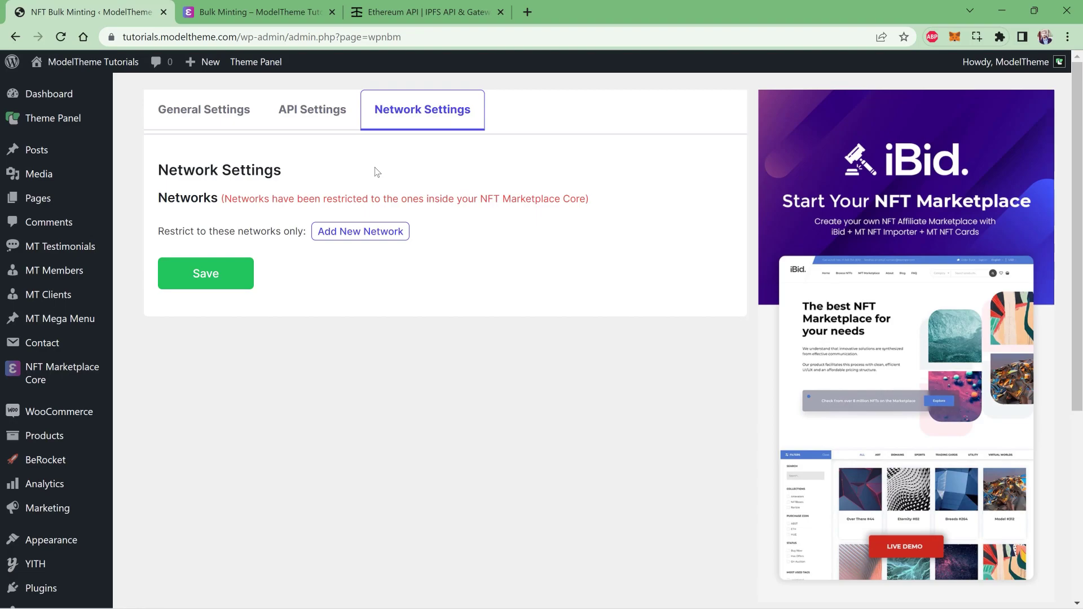
- Return to API Settings and tick Upload on Infura instead of Local Upload
left_click(290, 117)
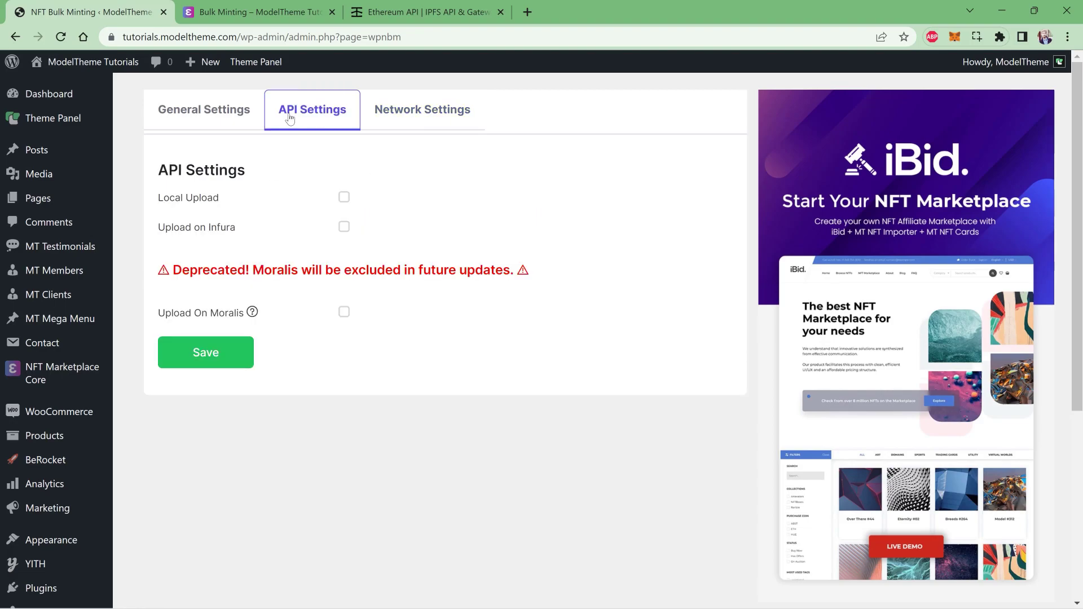
left_click(387, 113)
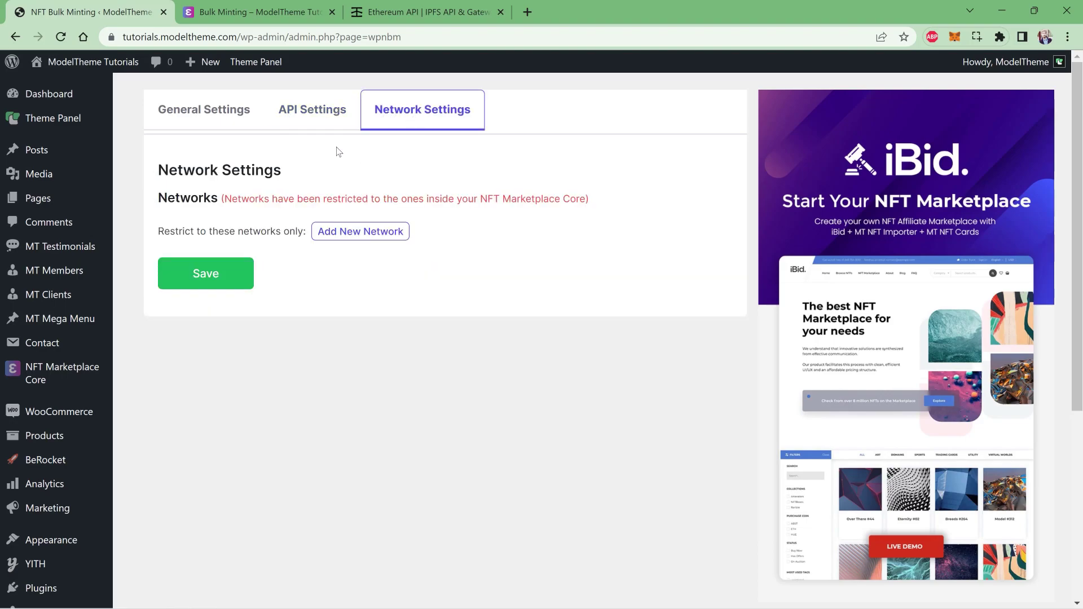
left_click(306, 119)
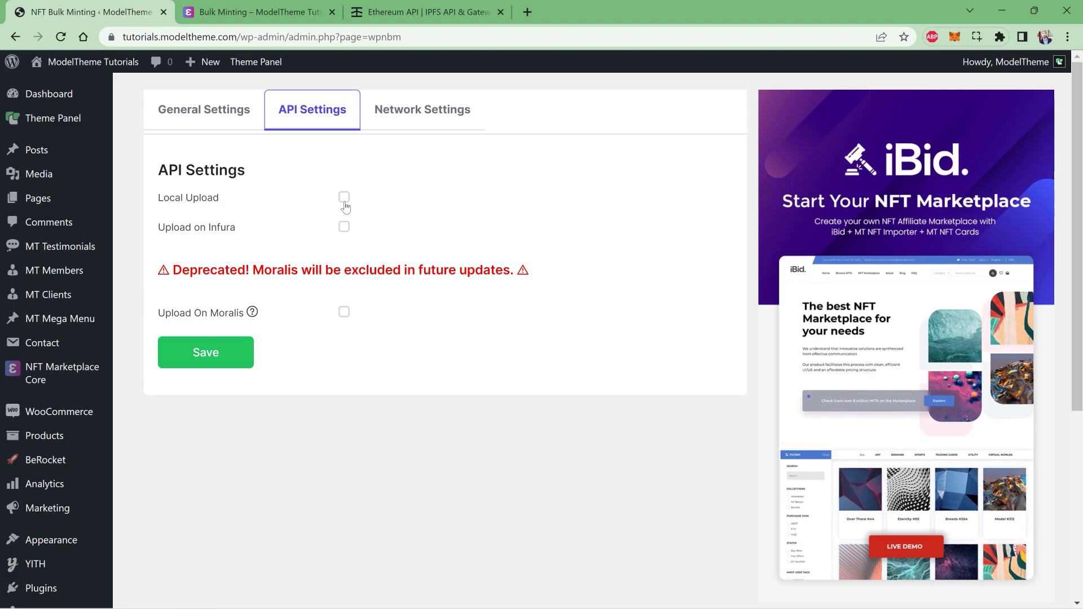
left_click(345, 228)
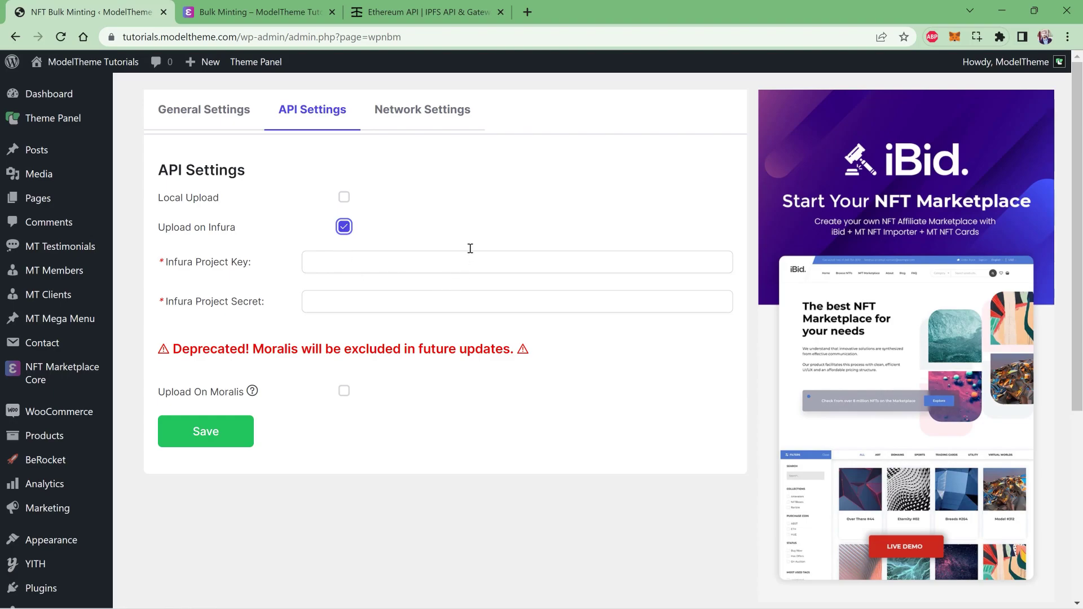
- Go to infura.io and log in to the Infura account
left_click(408, 12)
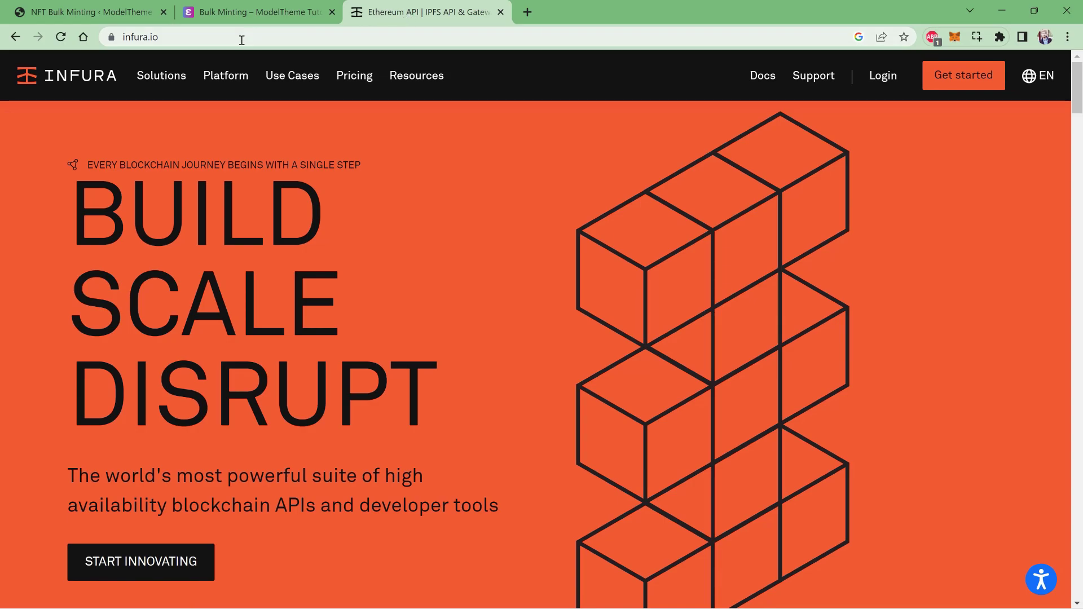
left_click(242, 40)
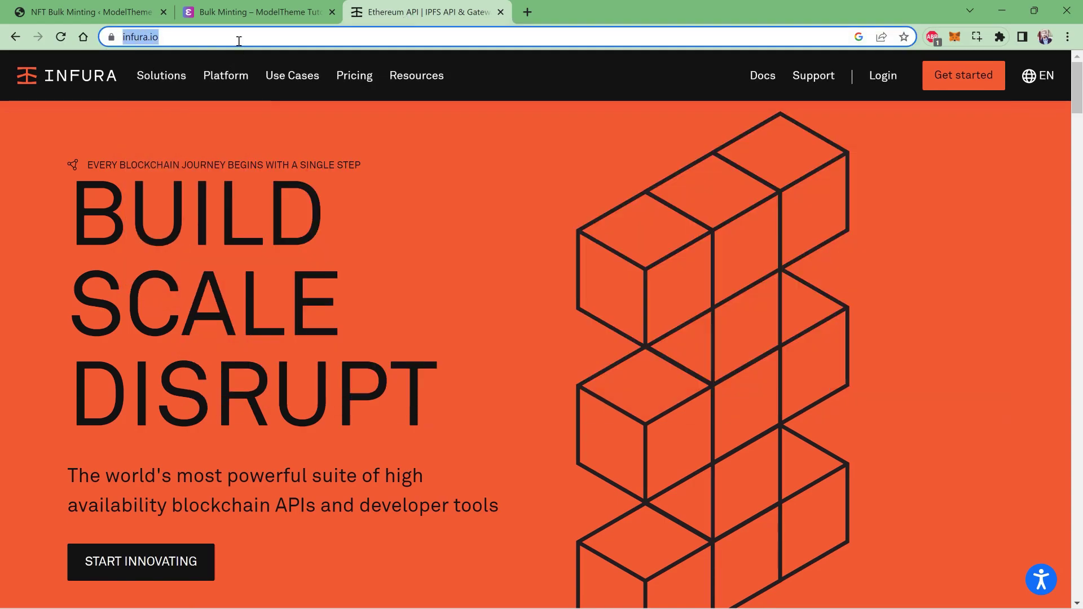
left_click(239, 41)
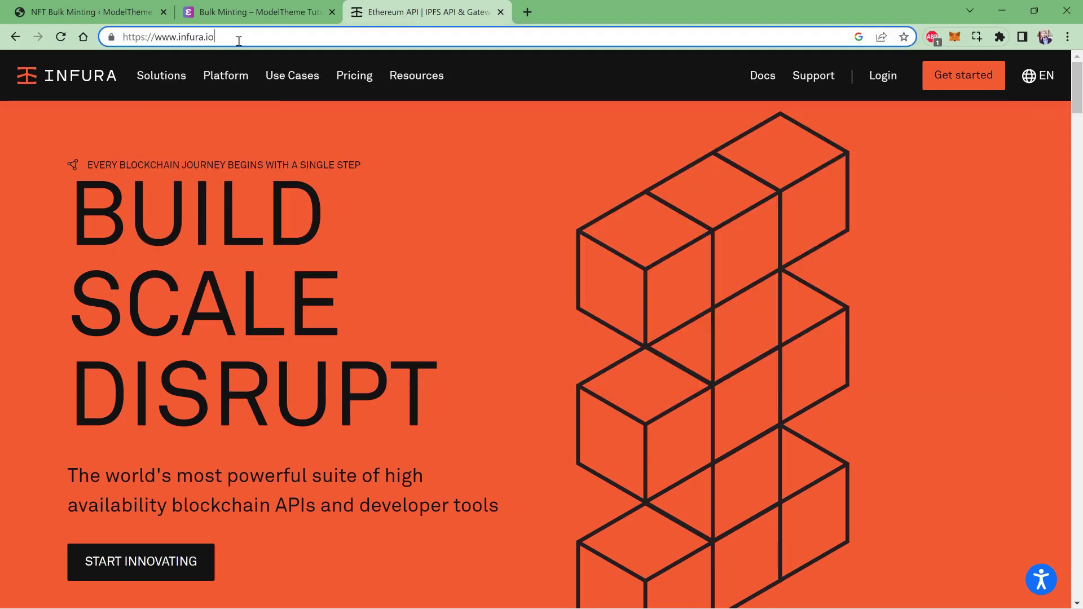
left_click(883, 91)
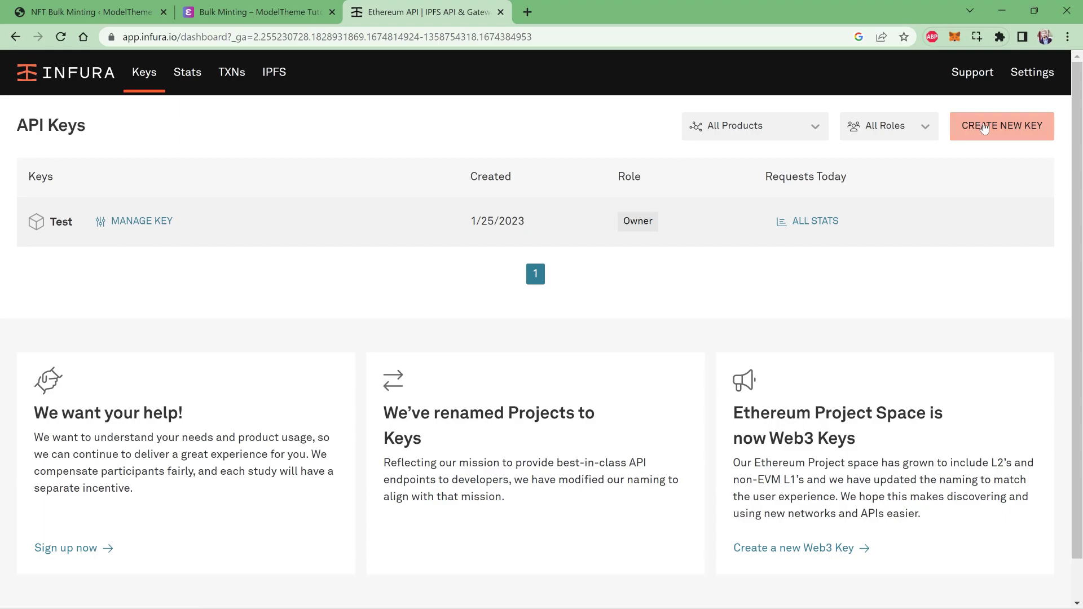
- Create a new key on the IPFS network named 'Project X'
left_click(983, 128)
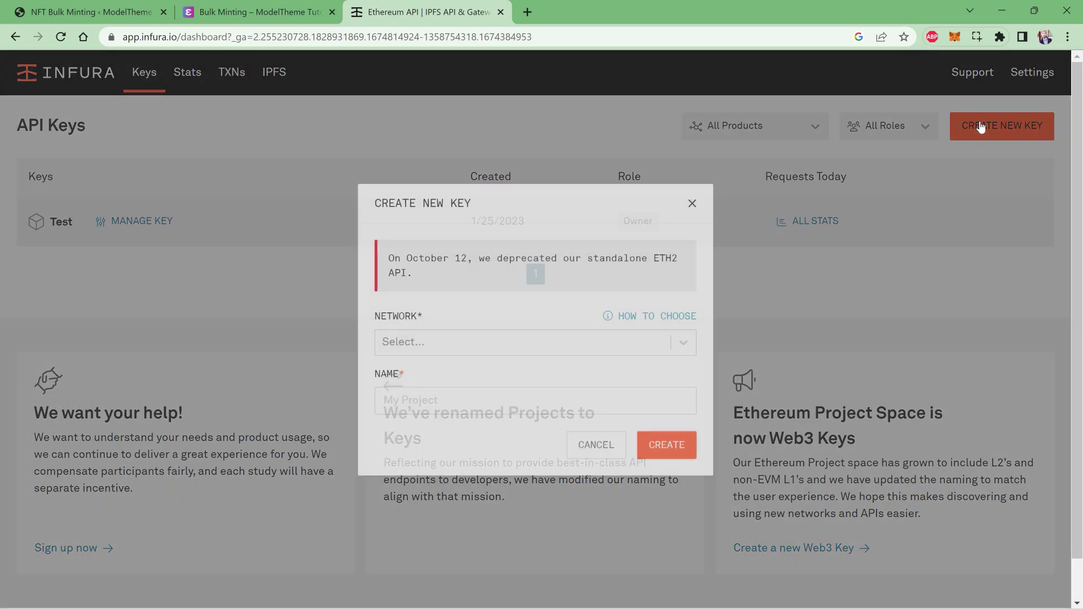
left_click(529, 343)
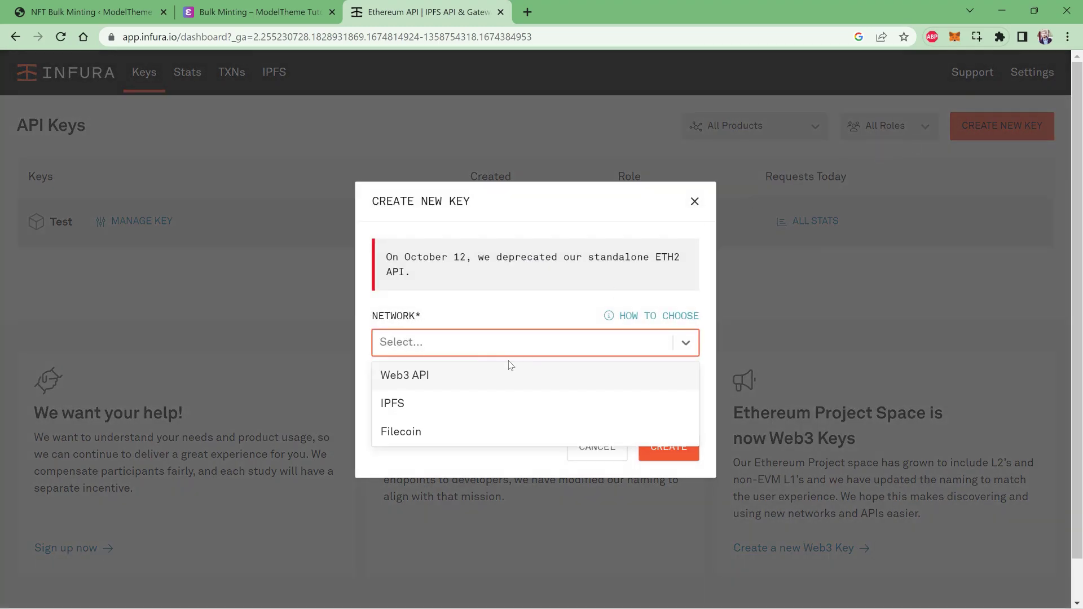
left_click(404, 405)
left_click(386, 403)
type("P")
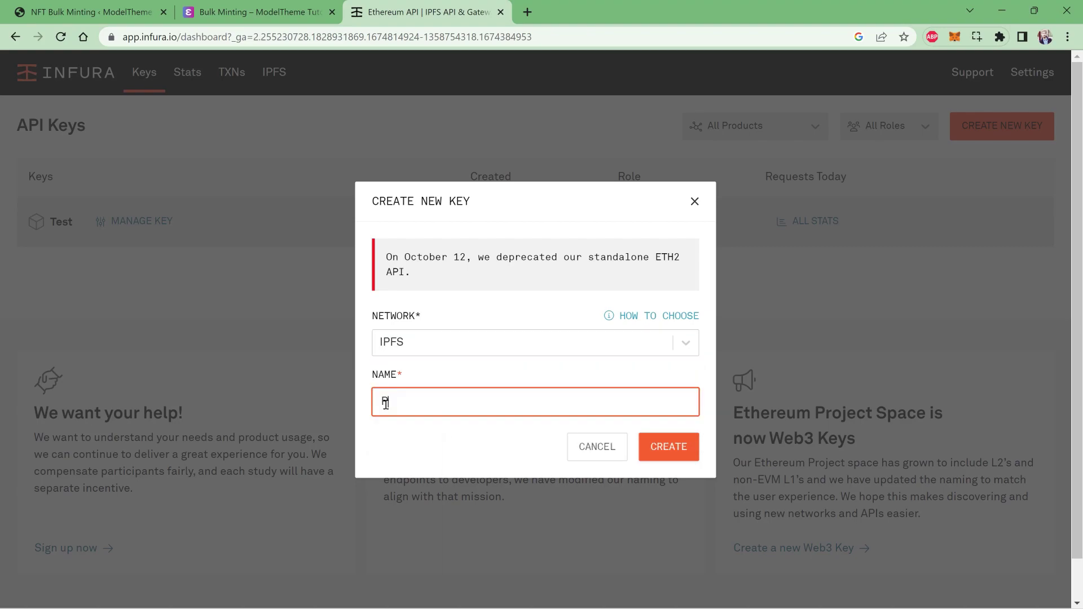
type("roject X")
left_click(670, 449)
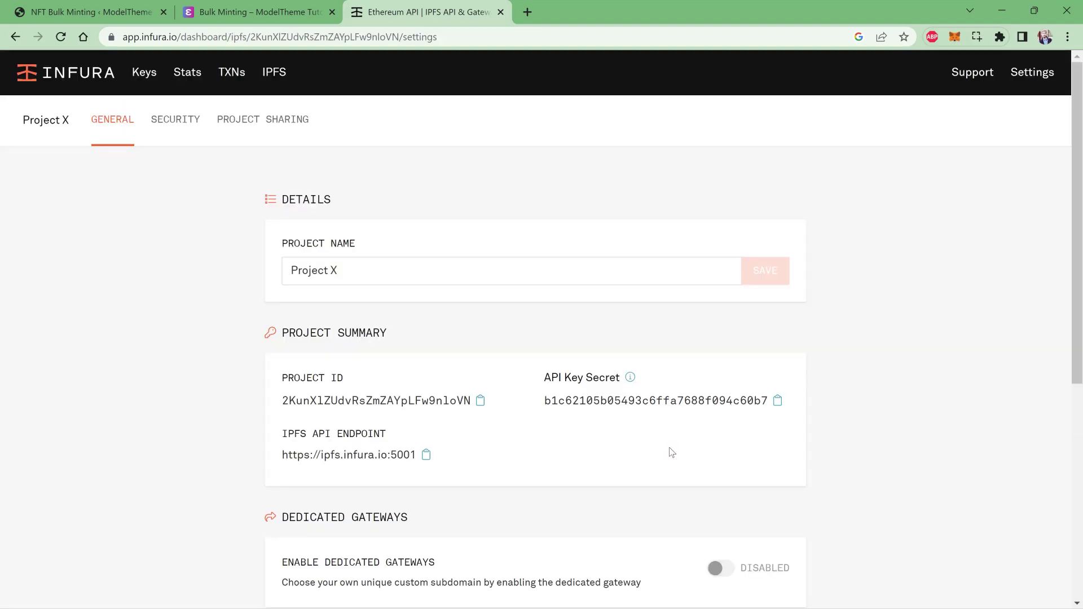
- Paste the Project X project ID into the plugin's Infura Project Key field
scroll(665, 450, "down", 1)
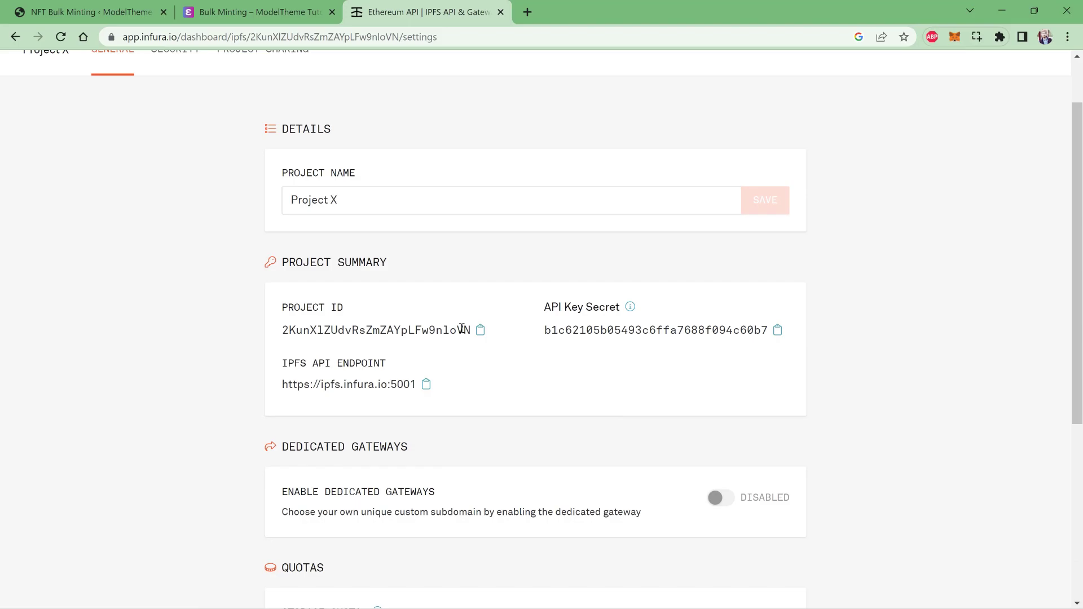
left_click(408, 328)
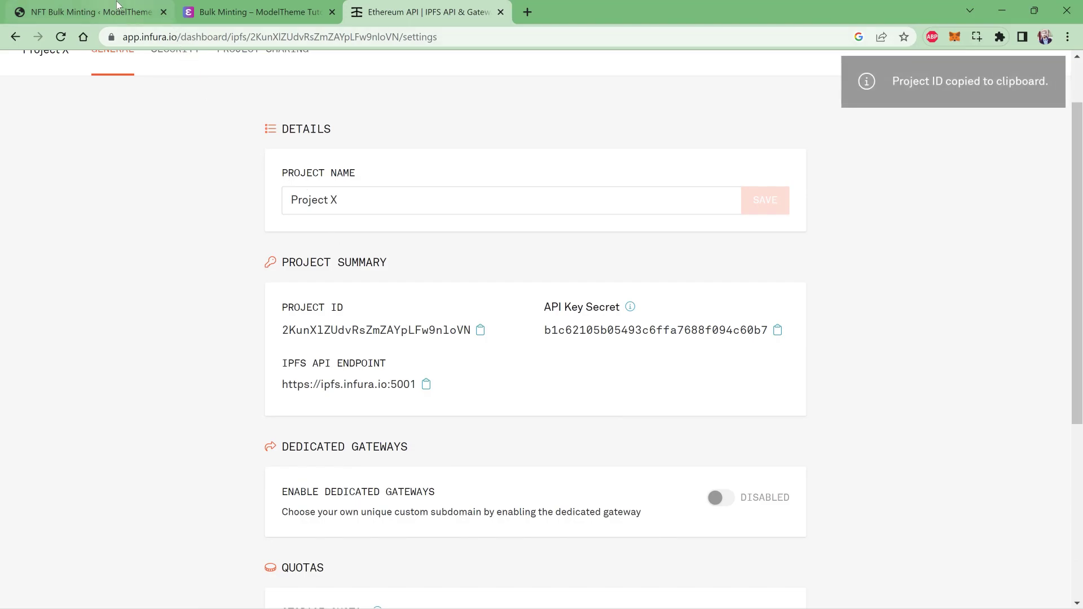
left_click(90, 12)
left_click(345, 262)
key("ctrl+v")
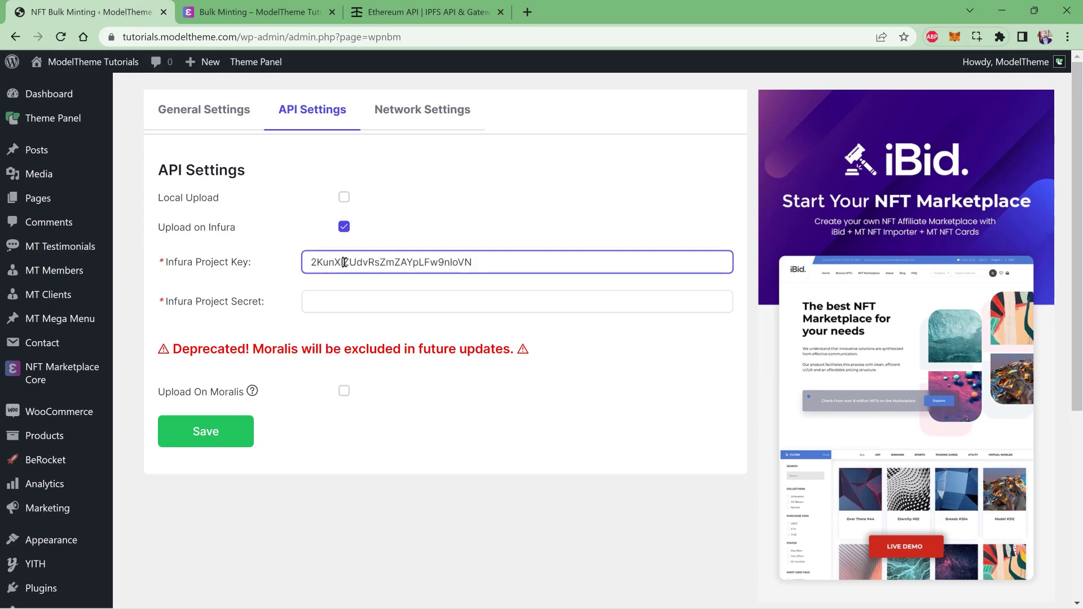
- Paste the API key secret into the Infura Project Secret field and save the settings
left_click(436, 6)
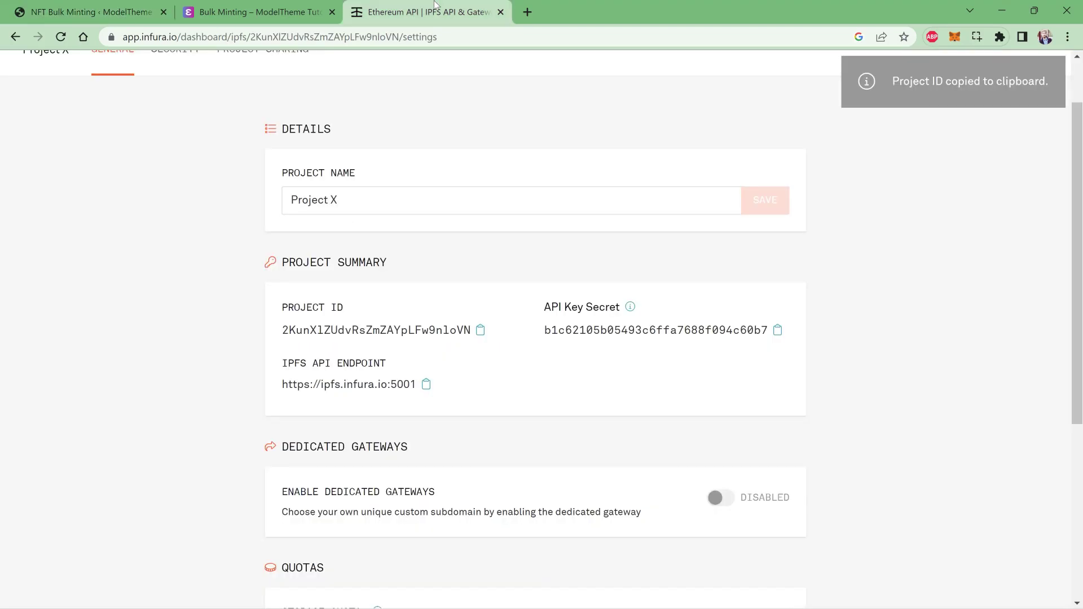
left_click(605, 330)
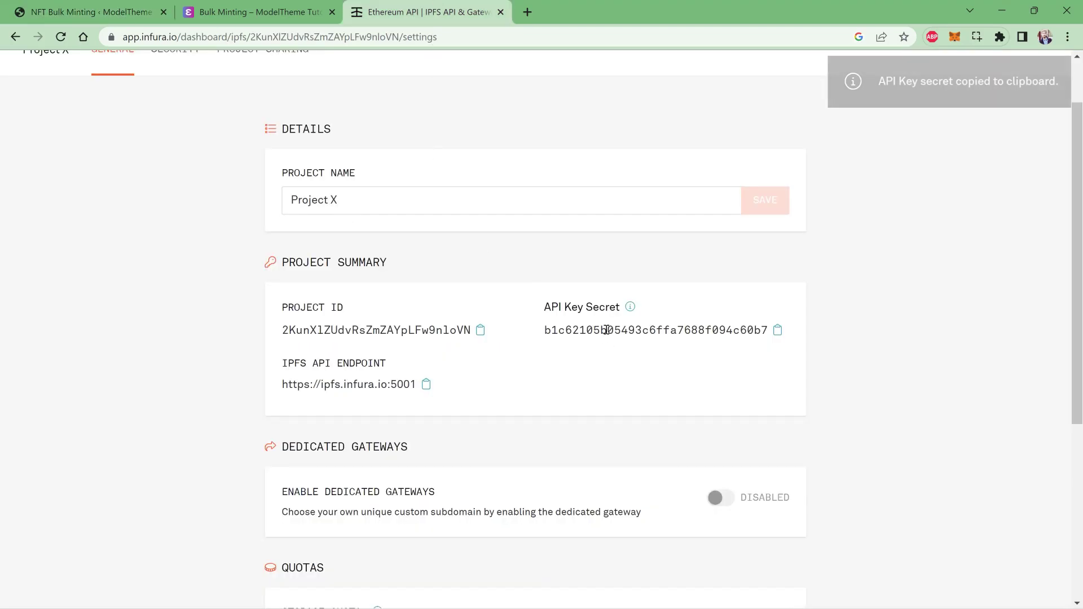
left_click(125, 8)
left_click(385, 306)
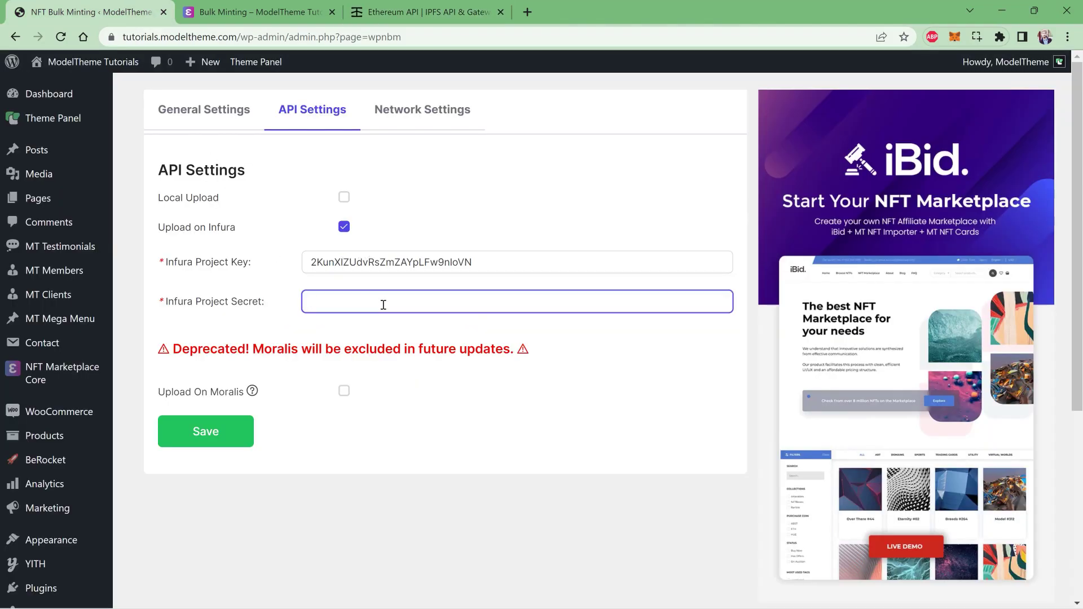
key("ctrl+v")
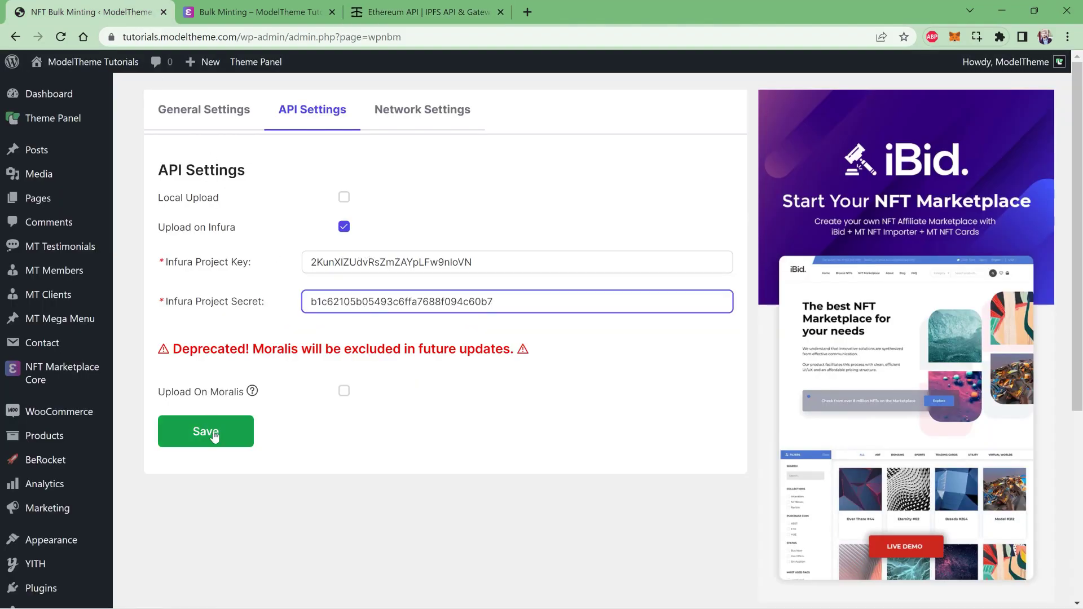
left_click(215, 435)
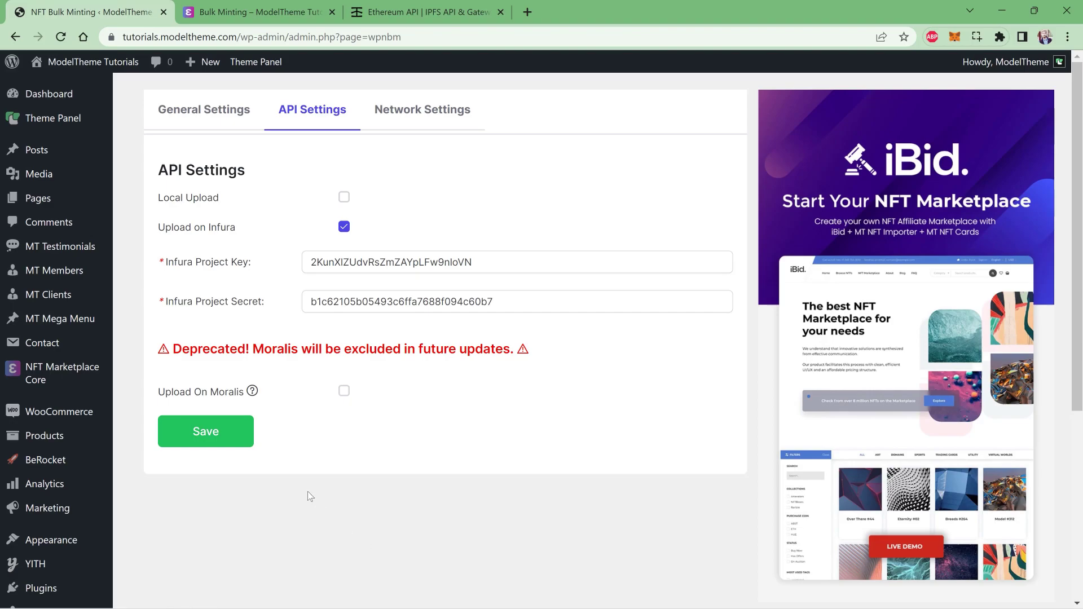
left_click(276, 7)
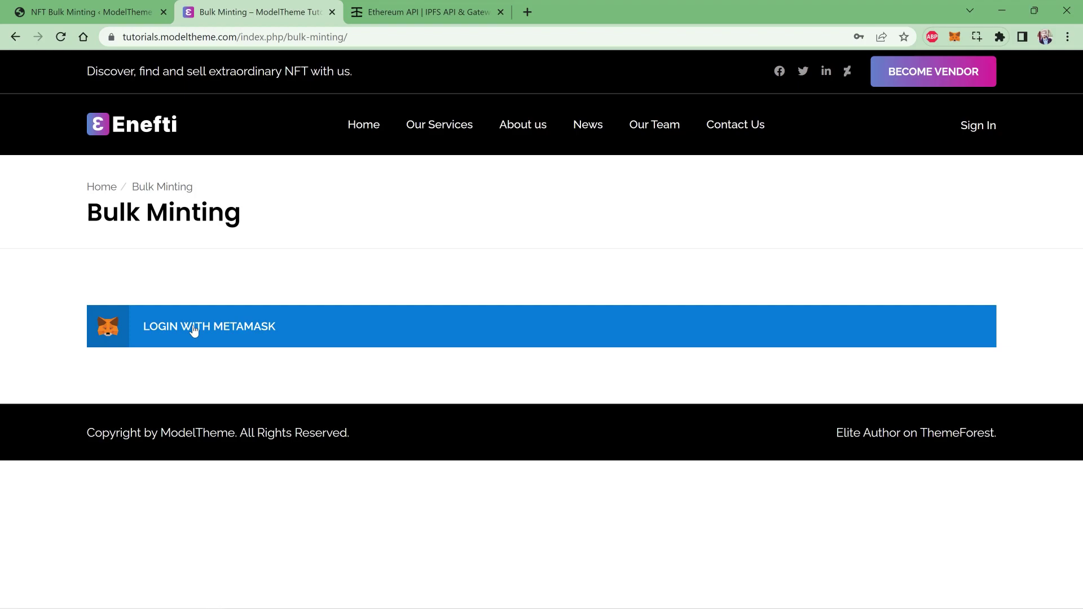
- Log in to the Bulk Minting page with MetaMask by approving the signature request
left_click(194, 330)
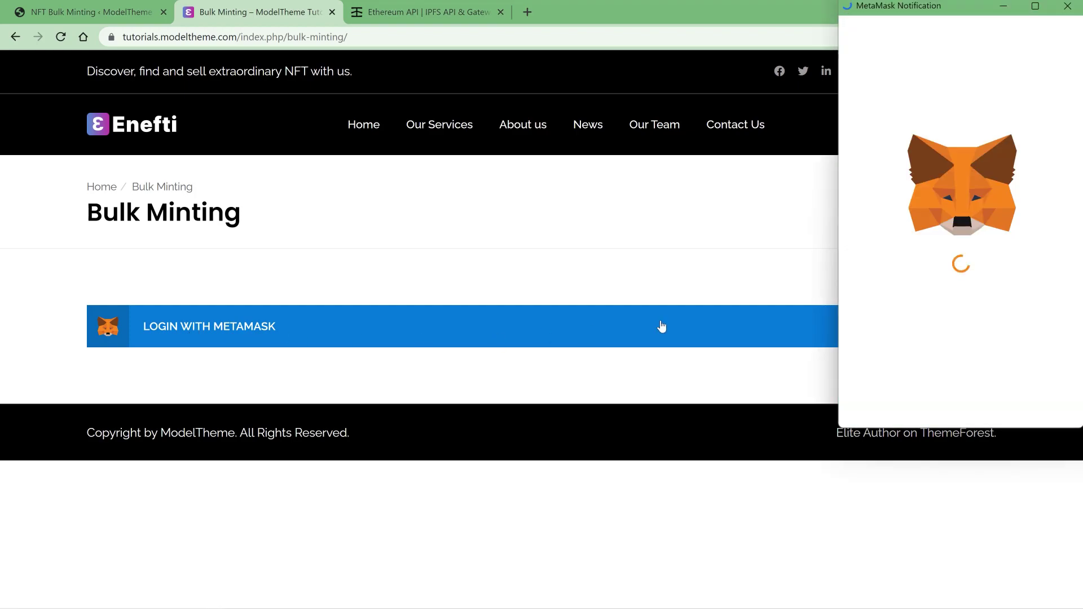
left_click(1032, 395)
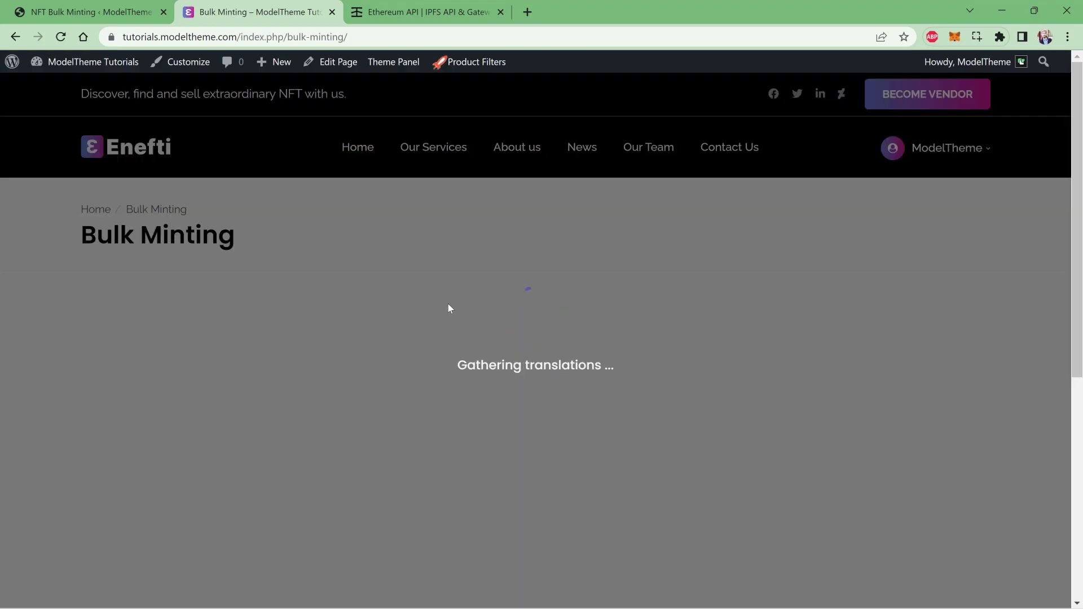
scroll(450, 309, "down", 3)
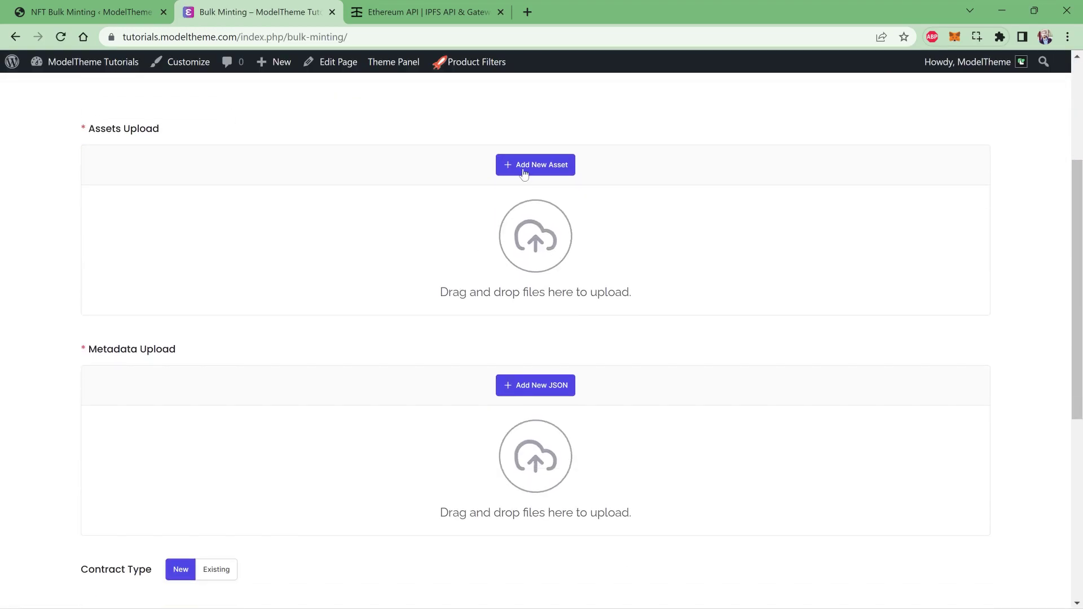
- Upload the five Enefti-NFT images from the demo-bulk-import folder
left_click(523, 172)
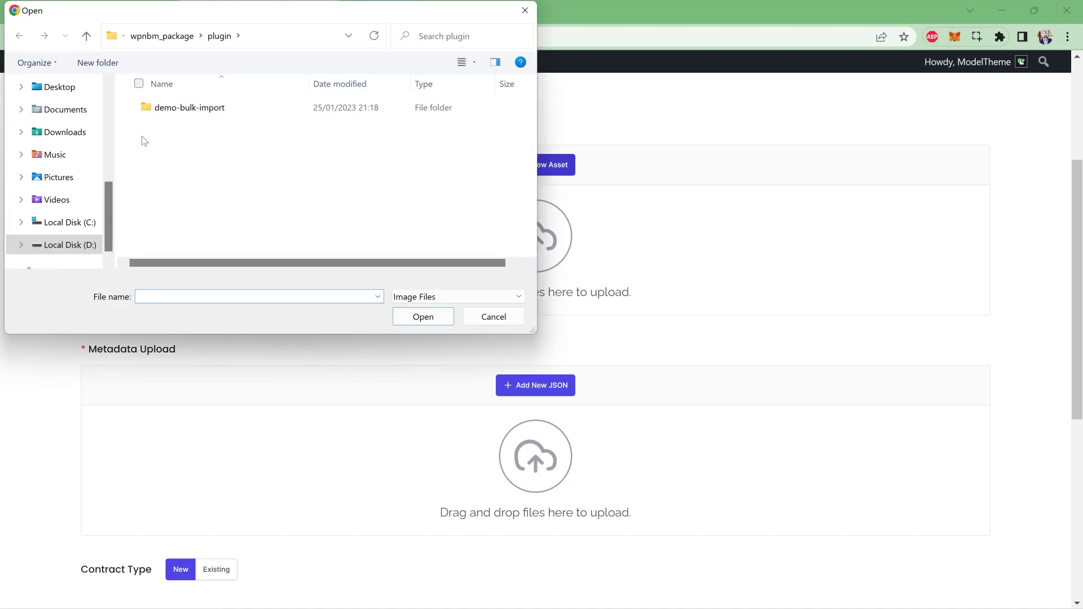
left_click(181, 112)
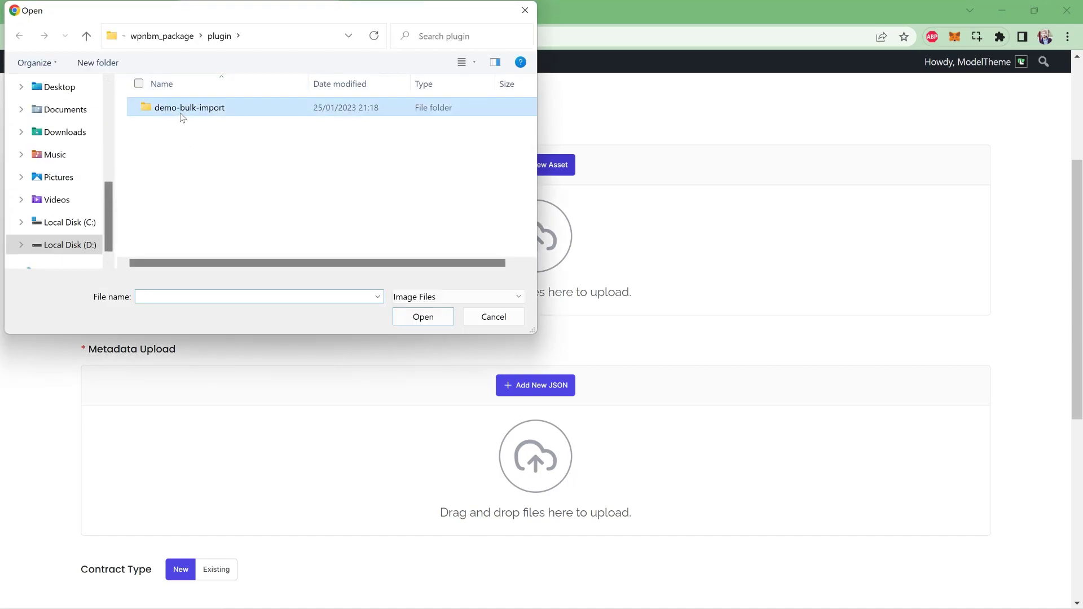
double_click(180, 113)
left_click(161, 120)
left_click(474, 129, "shift")
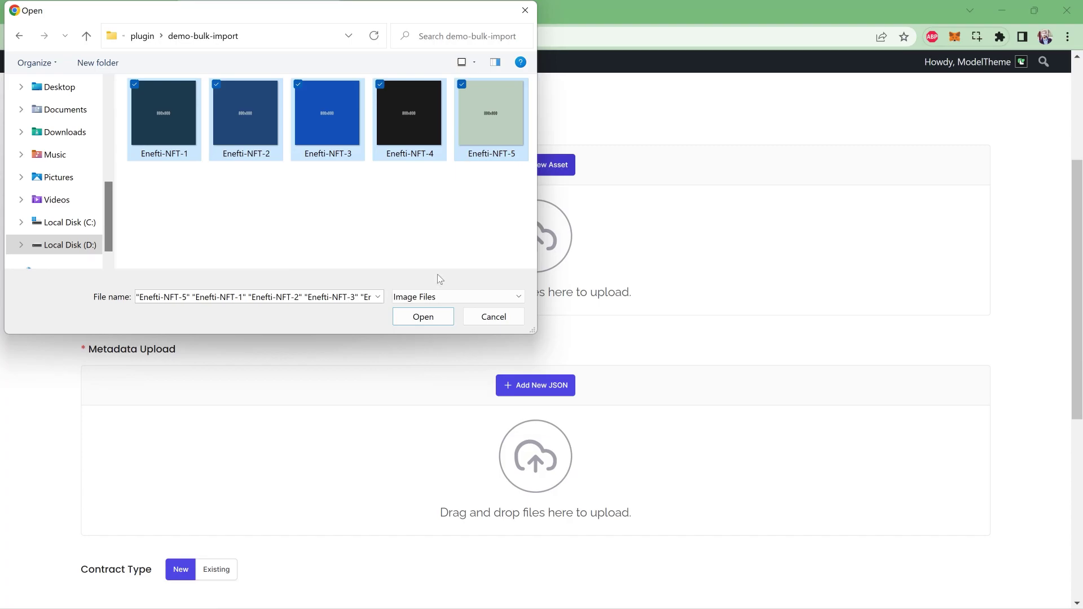
left_click(421, 316)
scroll(421, 324, "down", 3)
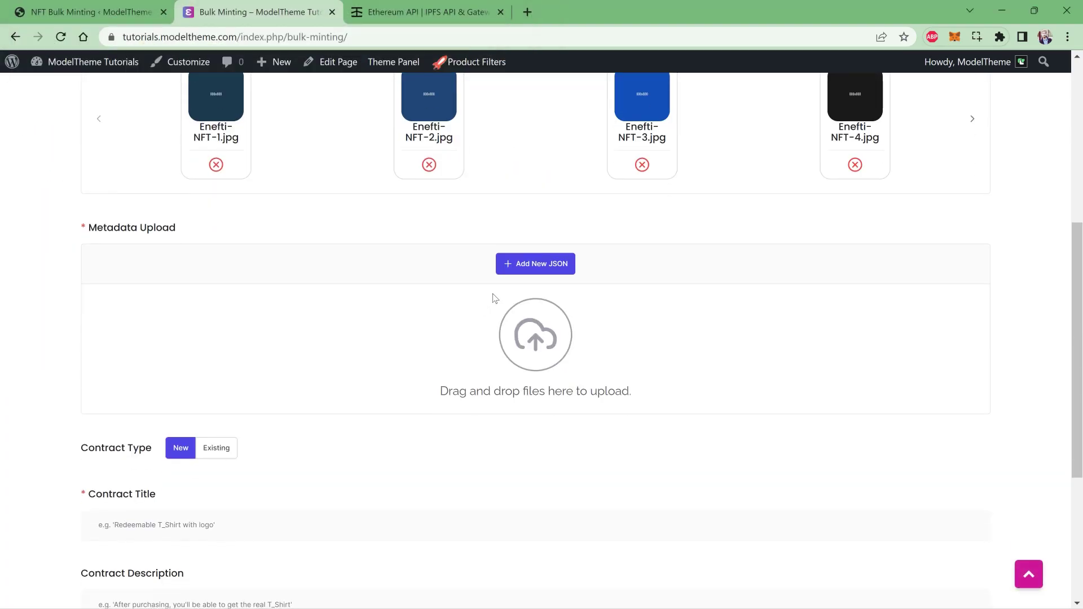
- Add JSON files Enefti-NFT-1 through Enefti-NFT-5 as the metadata upload
left_click(524, 267)
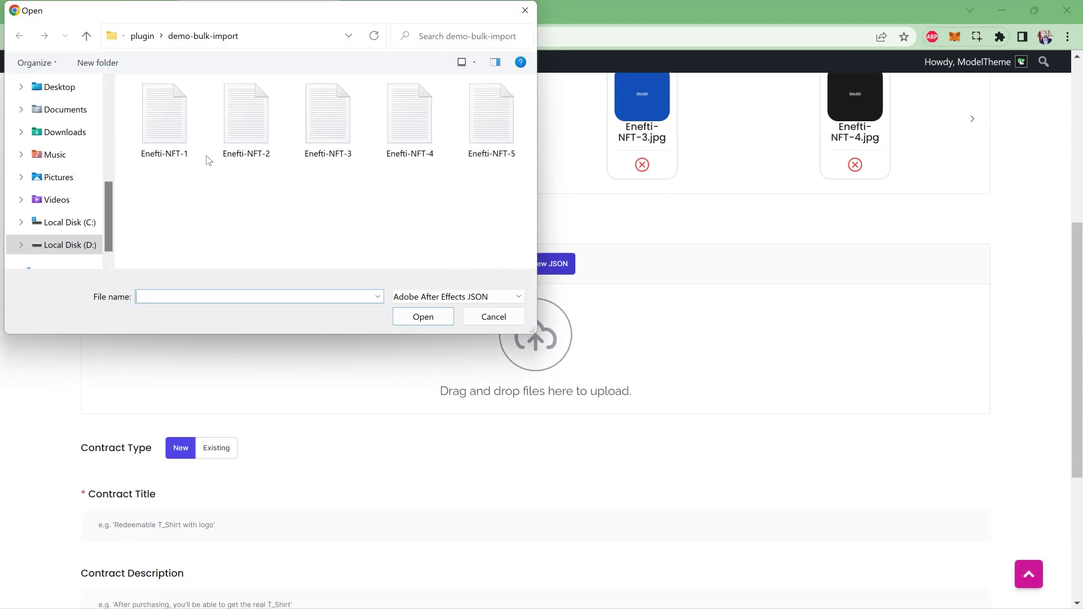
left_click(166, 121)
left_click(509, 106, "shift")
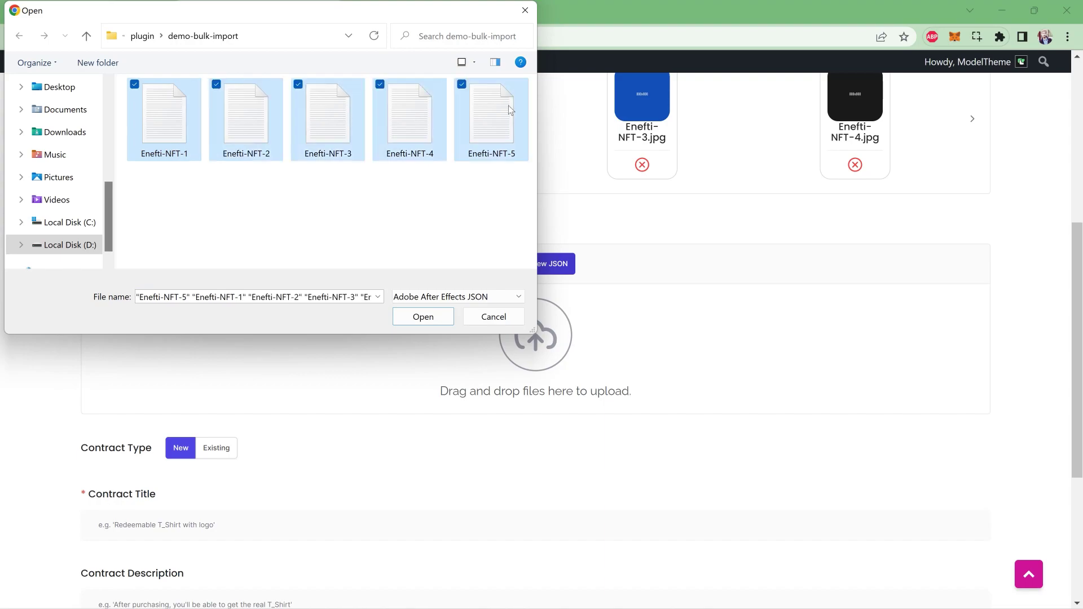
left_click(432, 324)
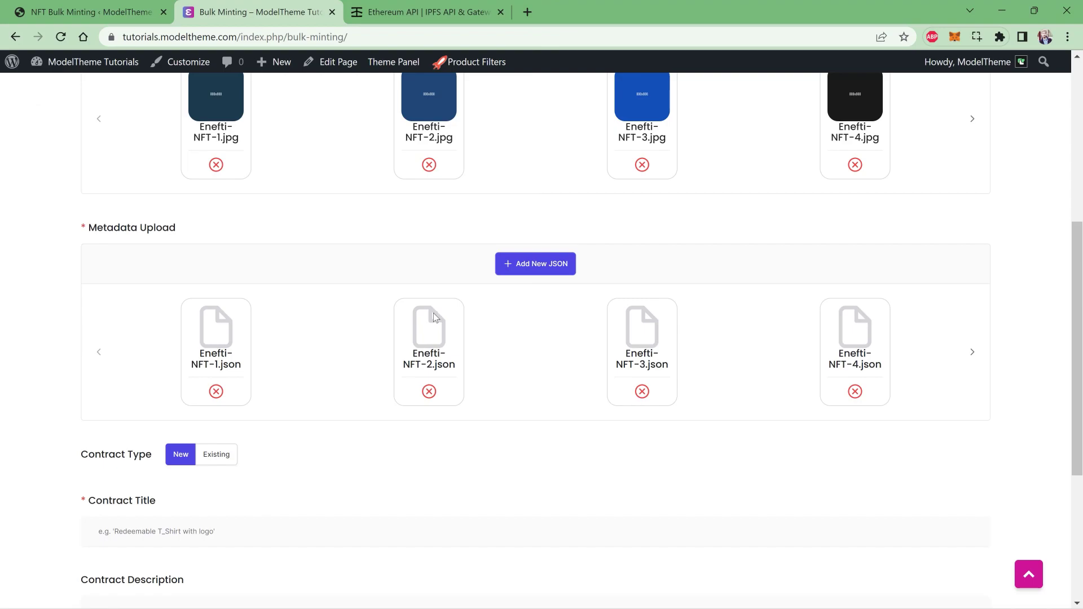
- Enter title 'Test Run Collection', description 'Collection for test', royalties 1%, and submit Mint NFTs
scroll(434, 316, "down", 4)
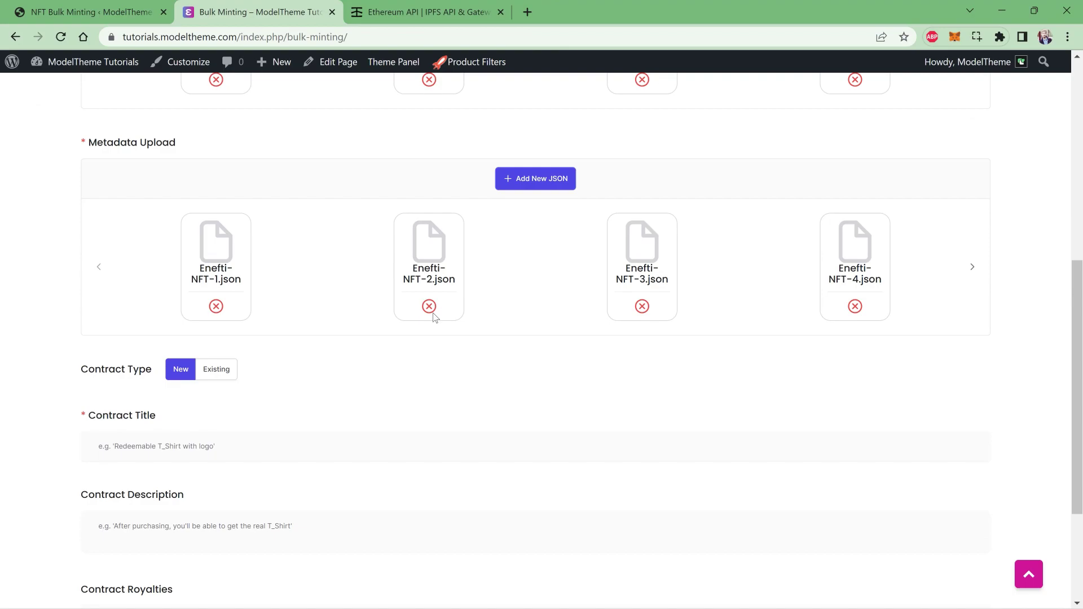
left_click(312, 325)
type("T")
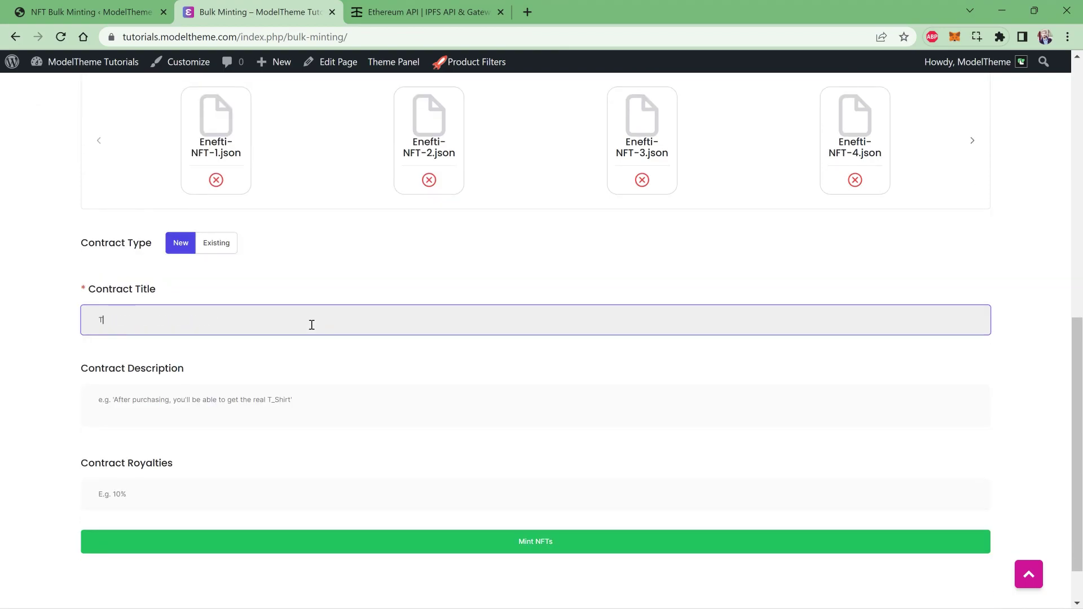
type("est Run Collection")
key("Tab")
type("C")
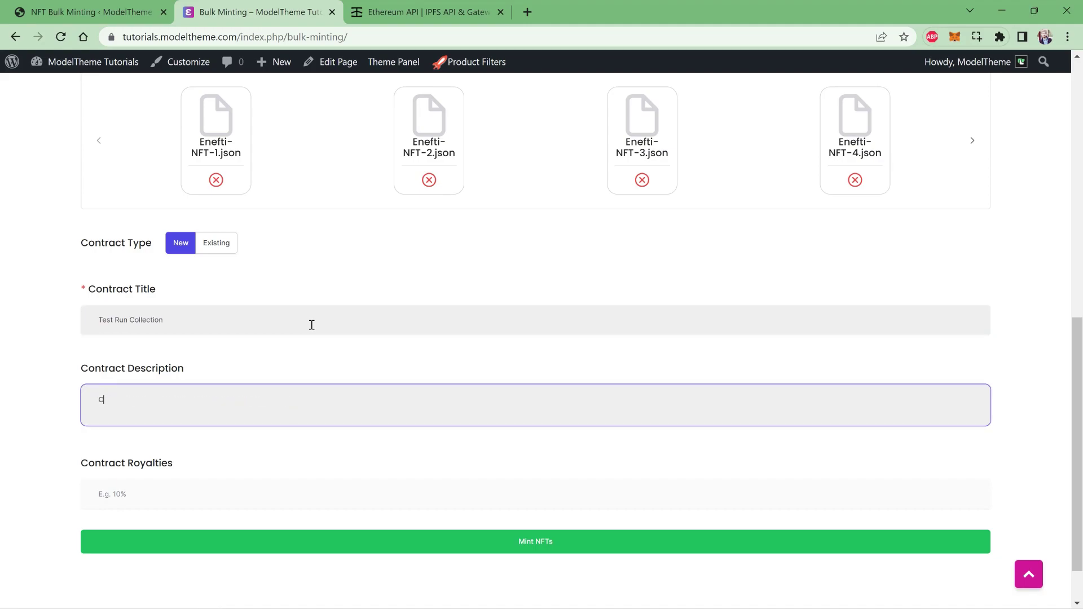
type("ollection for test")
left_click(215, 497)
type("1%")
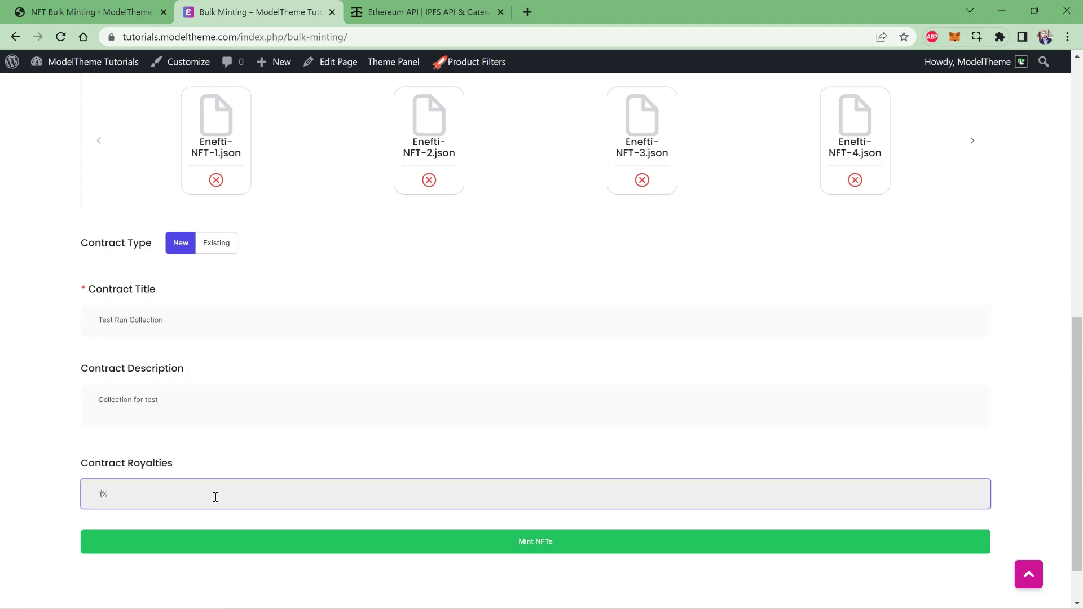
left_click(317, 550)
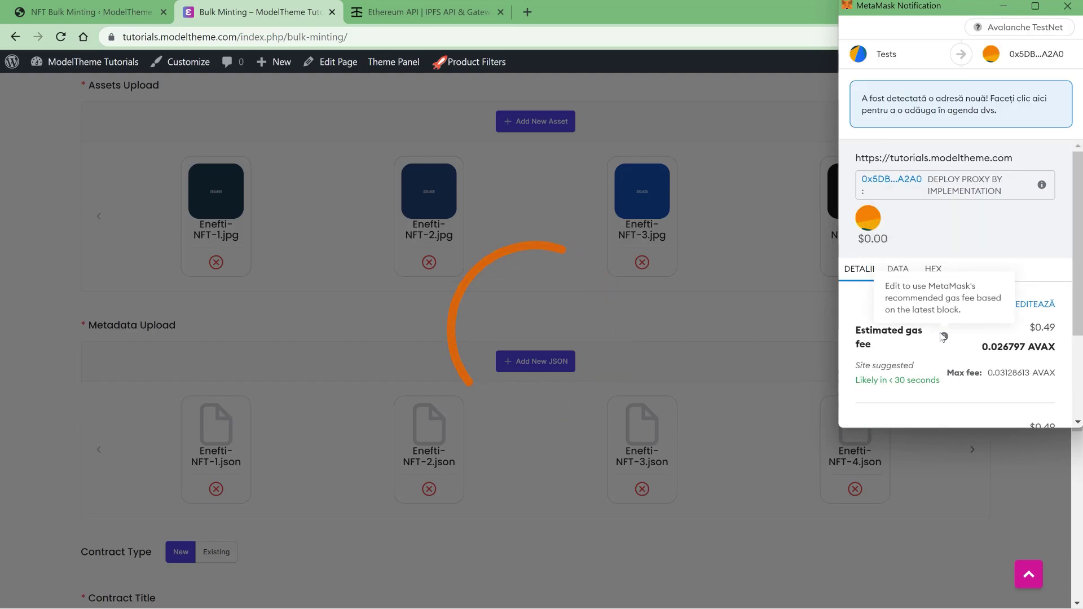
- Confirm all three MetaMask transactions and view the newly created Test Run Collection
scroll(983, 276, "down", 5)
left_click(997, 382)
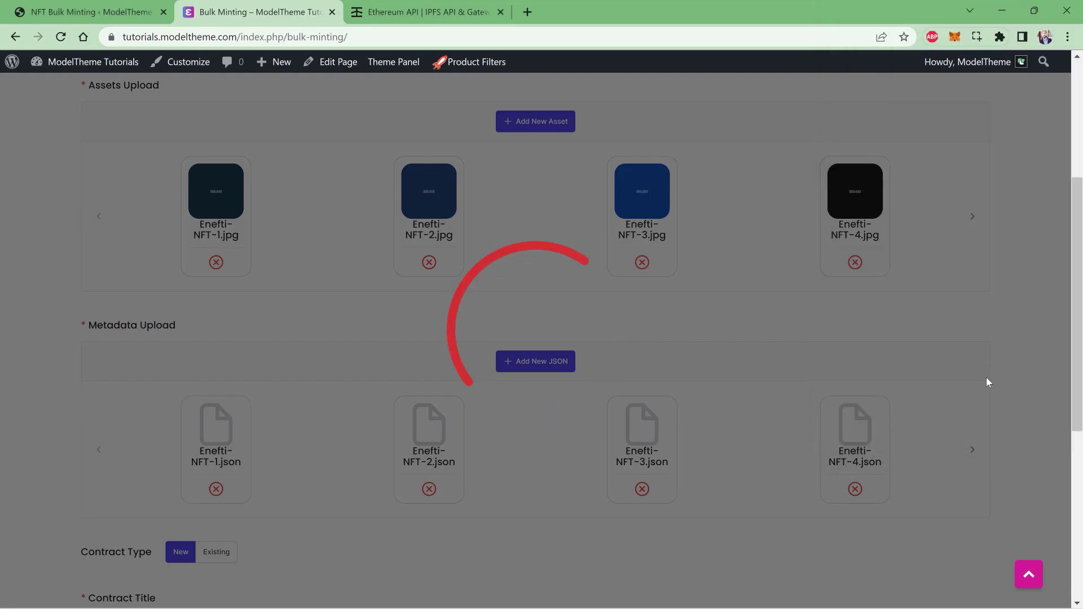
left_click(993, 408)
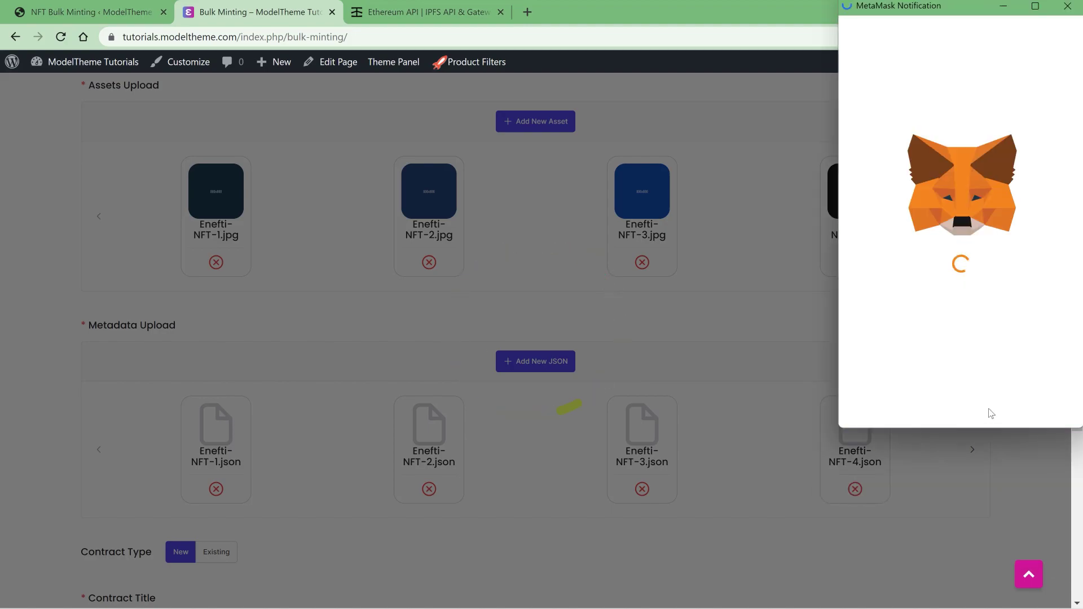
scroll(928, 273, "down", 3)
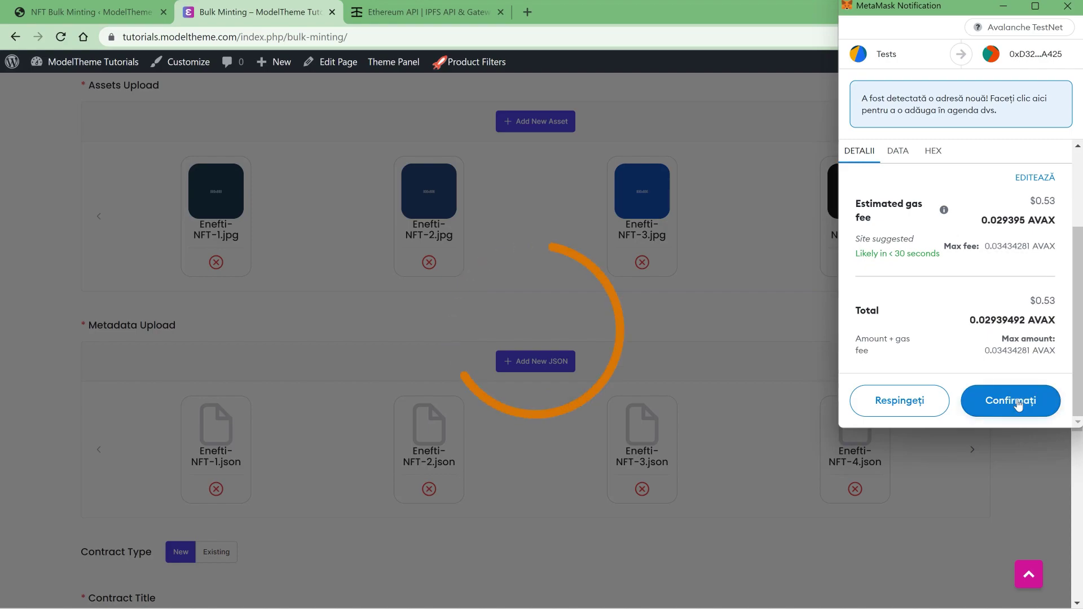
left_click(1011, 401)
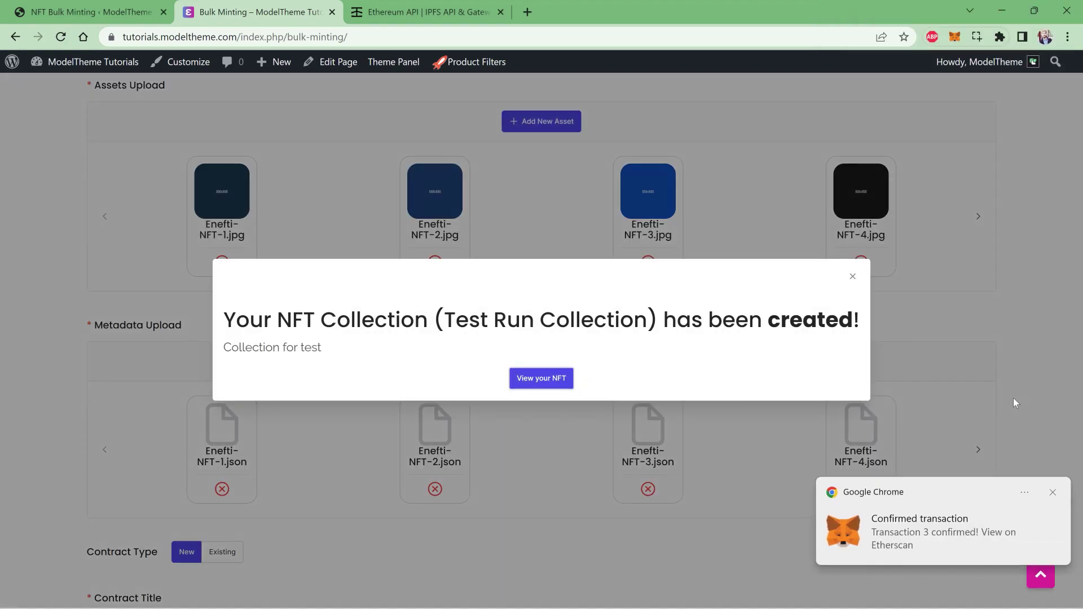
left_click(540, 385)
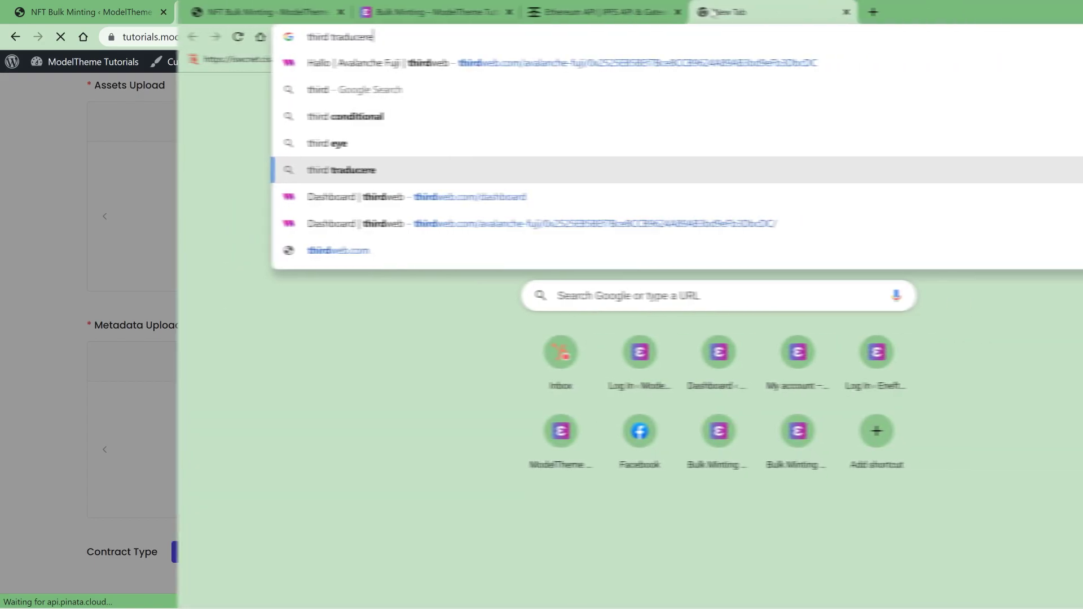
- Load thirdweb.com/dashboard from the address bar suggestions
key("Down")
key("Down")
key("Up")
key("Return")
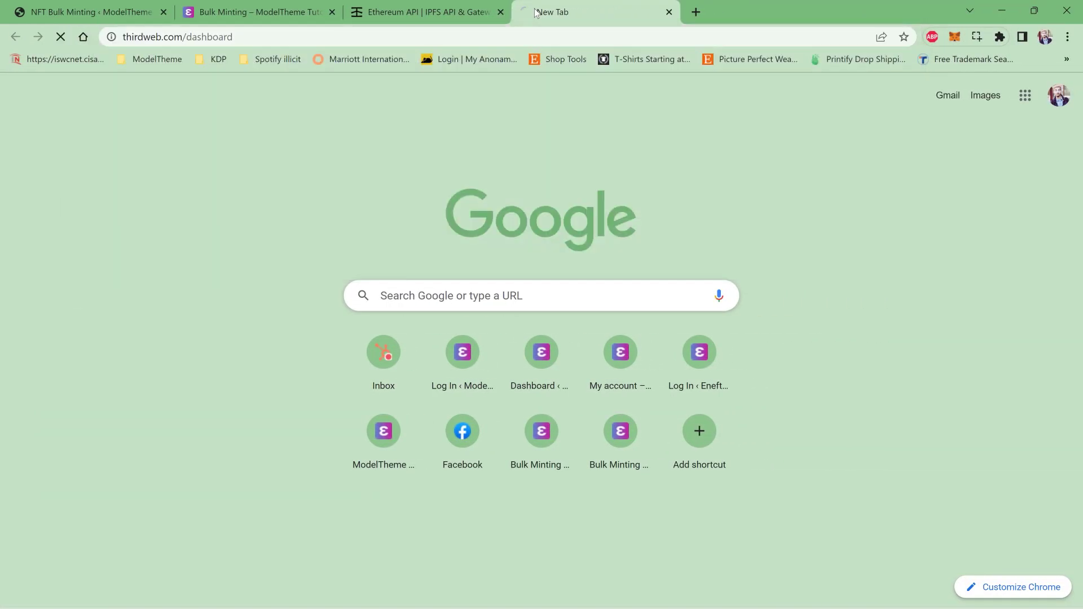
- Step through the Getting Started introduction and connect the MetaMask wallet
left_click(649, 479)
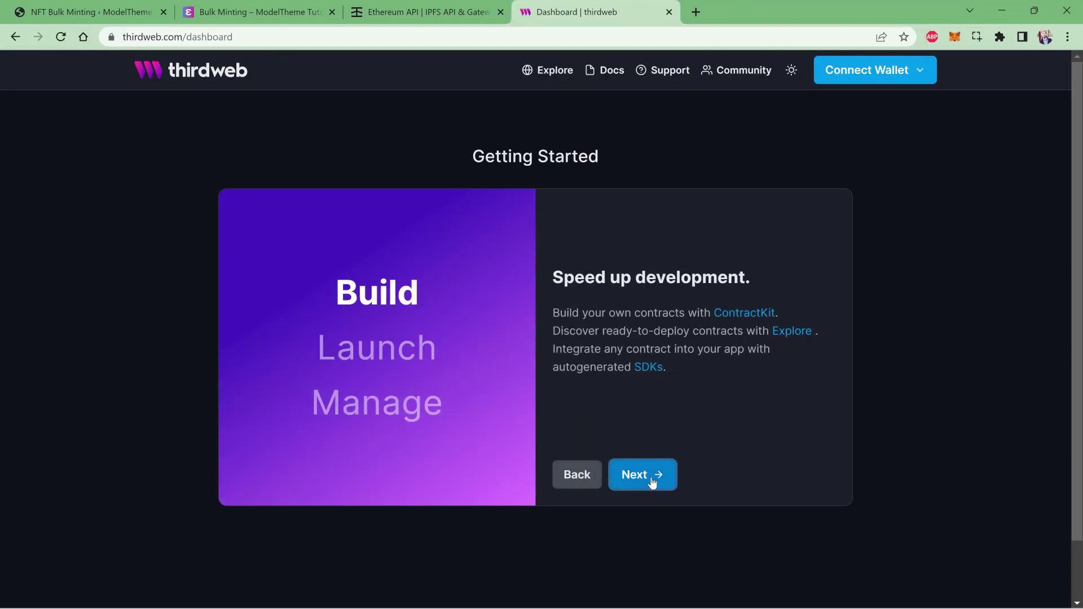
left_click(650, 484)
left_click(651, 483)
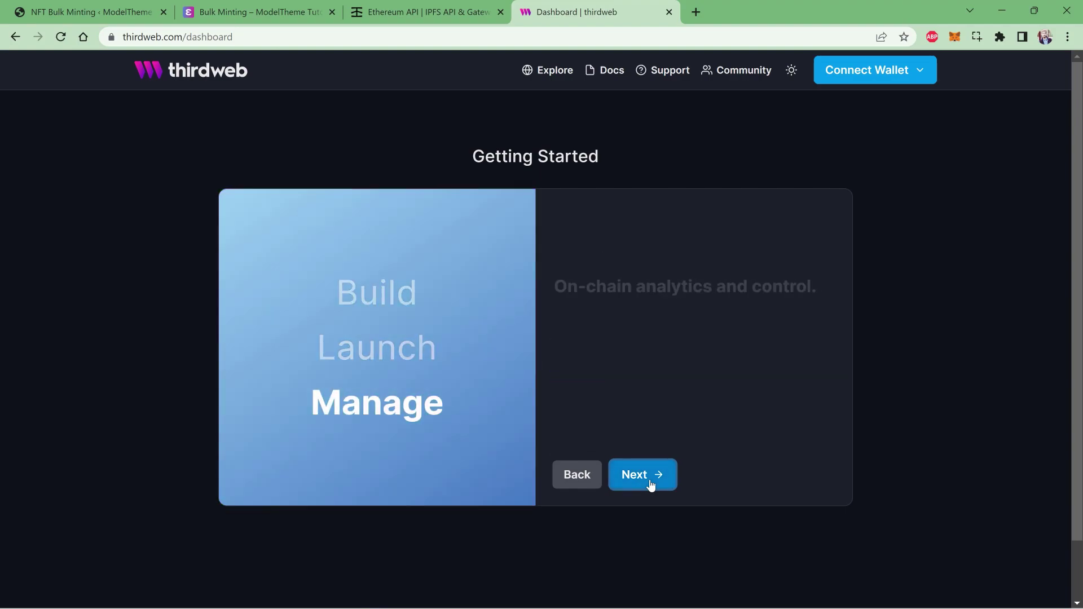
left_click(650, 484)
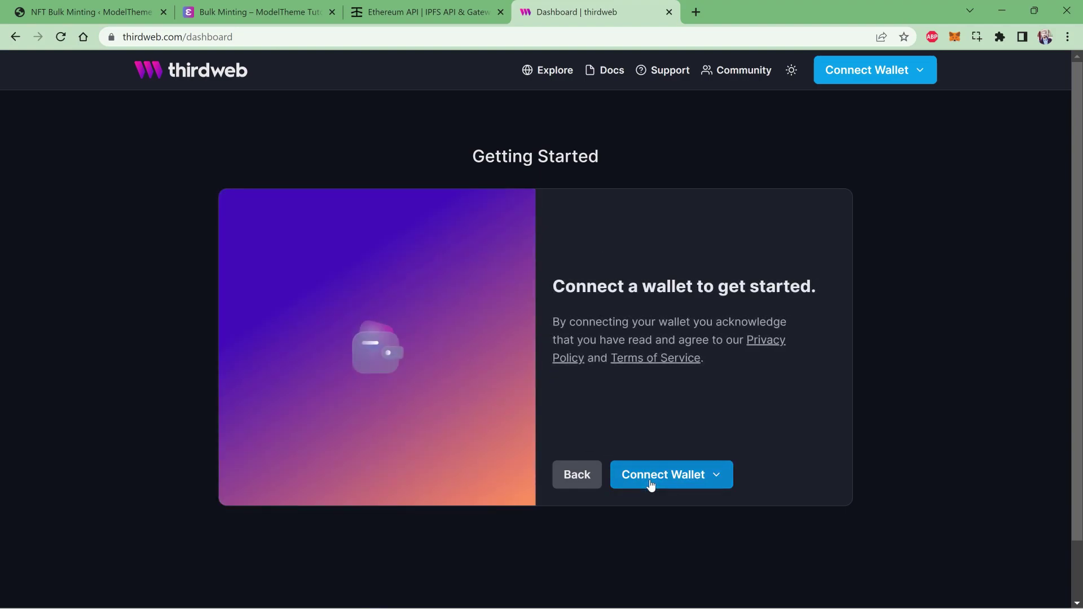
left_click(650, 482)
left_click(676, 289)
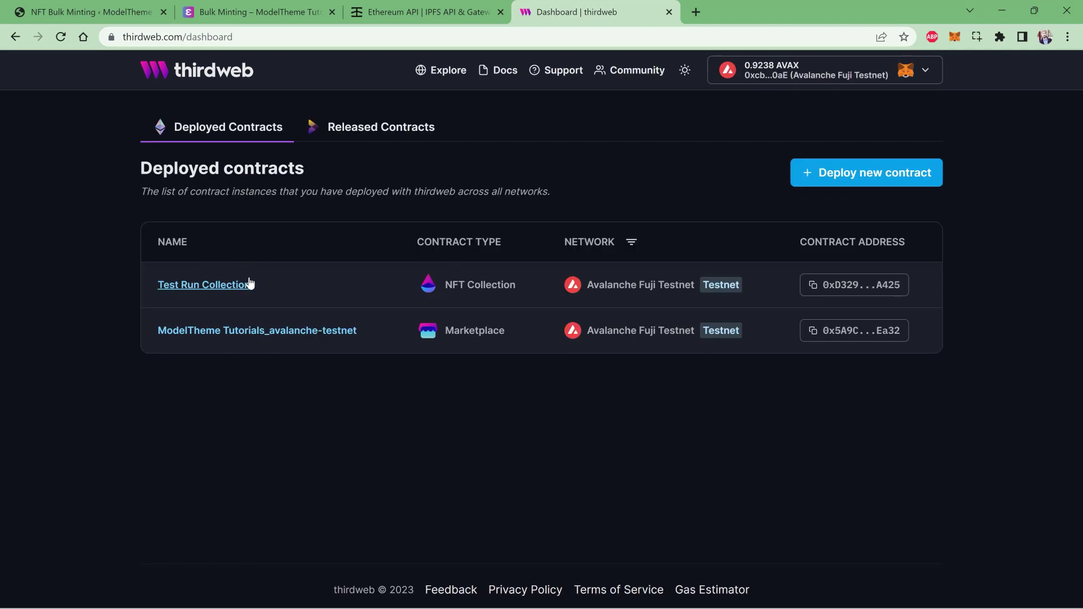
- Open Test Run Collection in thirdweb and scroll its NFTs list to show Enefti tokens 0 through 4
left_click(219, 289)
left_click(229, 218)
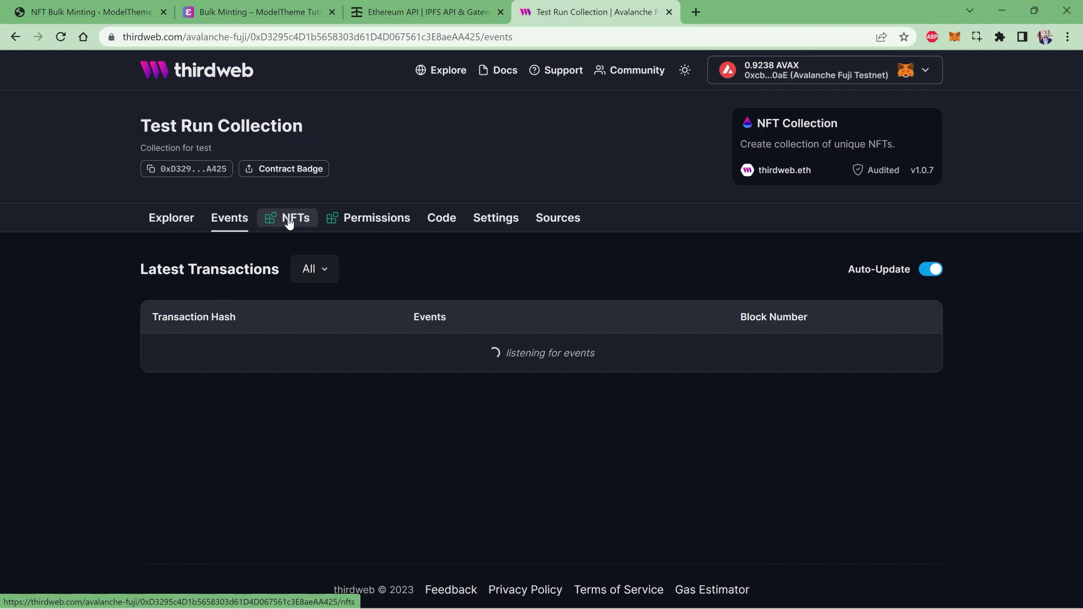
left_click(288, 222)
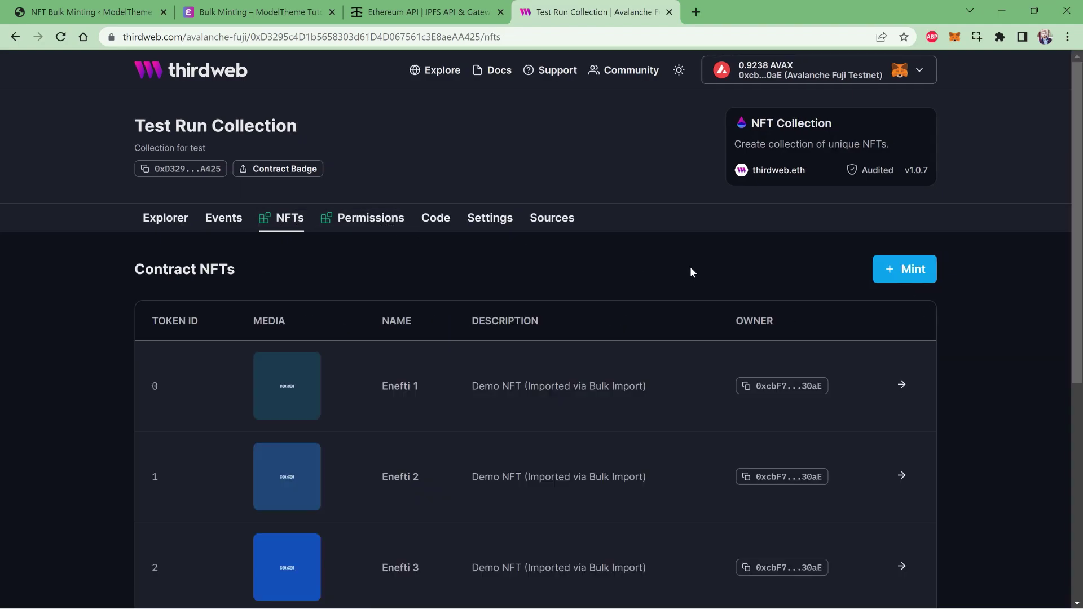
scroll(688, 269, "down", 5)
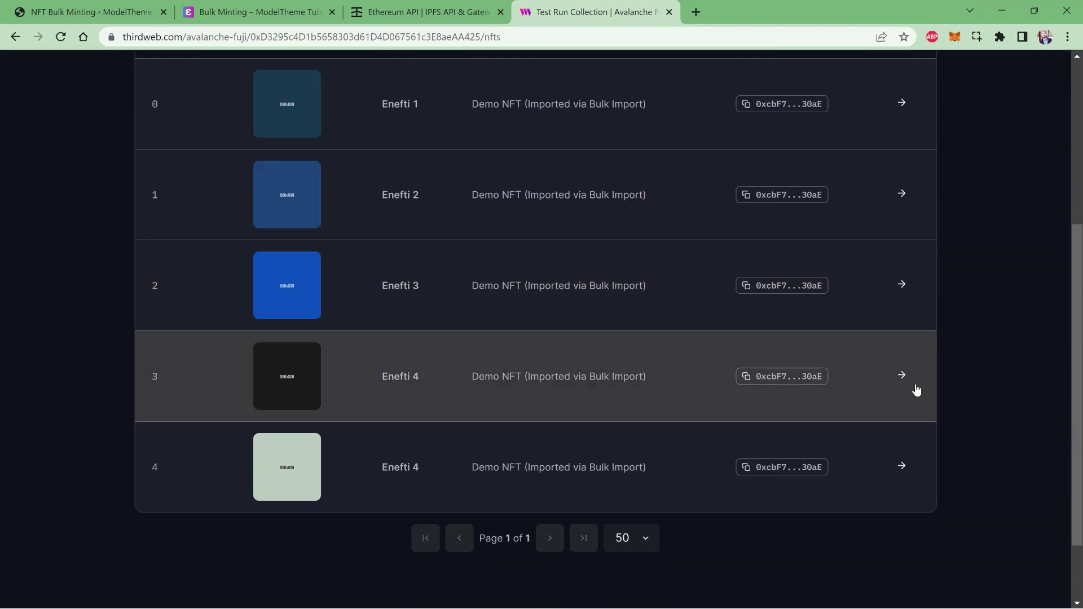